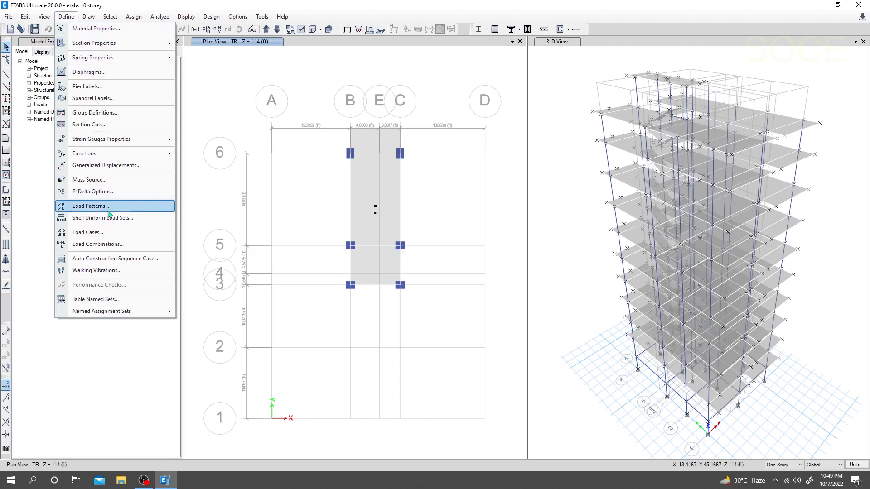
# - In the Ex load pattern's ASCE 7-05 seismic loading, clear the Y direction and Y eccentricity options, keeping only the X ones
pyautogui.click(126, 210)
pyautogui.moveTo(417, 175); pyautogui.dragTo(273, 139)
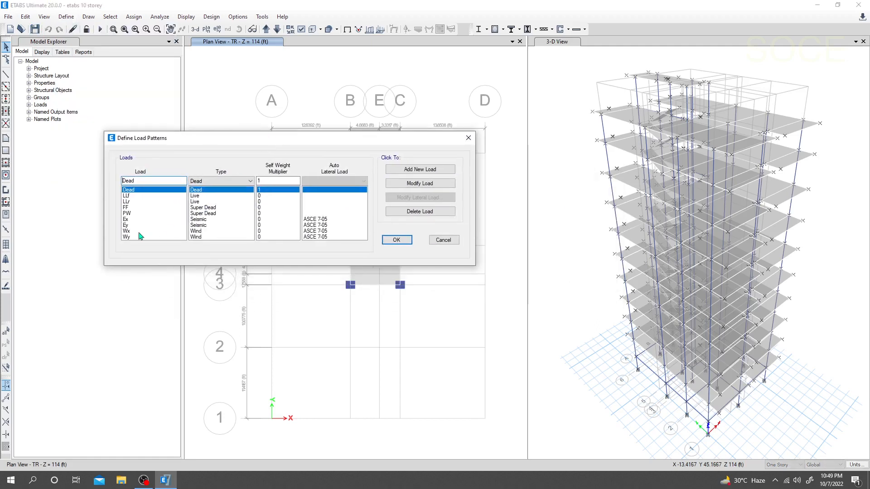
pyautogui.click(131, 220)
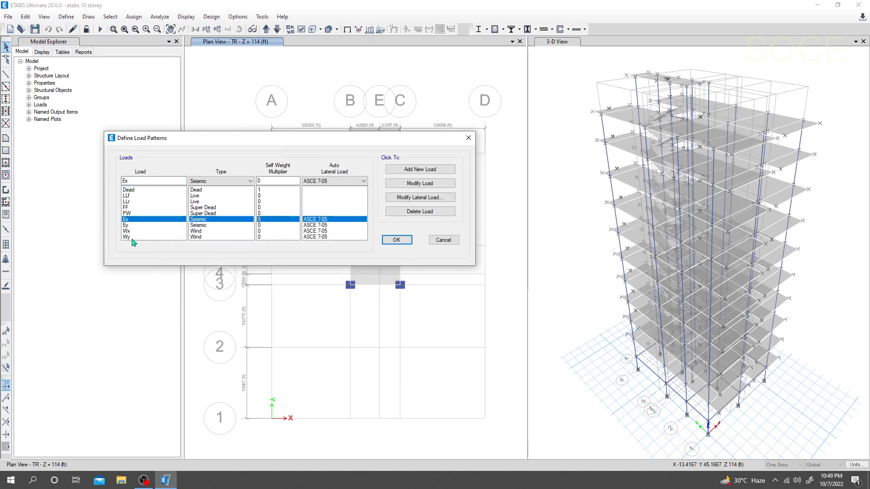
pyautogui.click(421, 198)
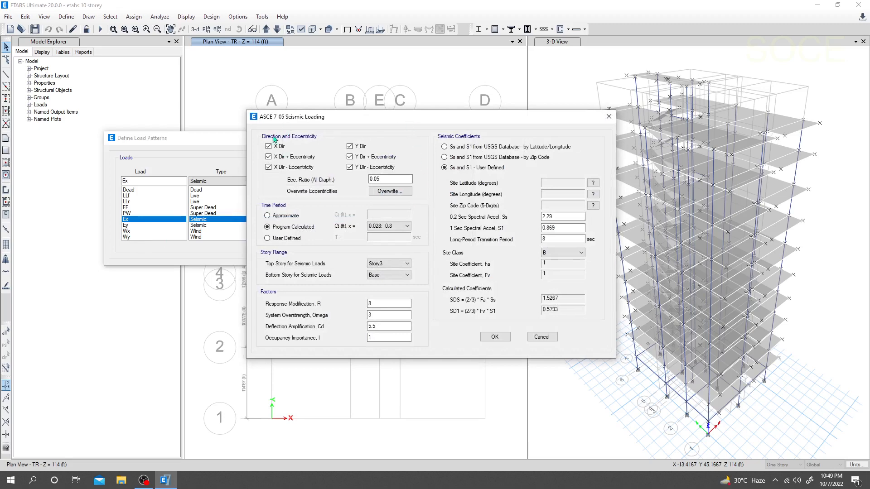
pyautogui.click(349, 145)
pyautogui.click(349, 157)
# - Review the eccentricity ratio, the Ss and S1 spectral accelerations and the long-period transition period of the Ex seismic load
pyautogui.moveTo(388, 179); pyautogui.dragTo(353, 185)
pyautogui.moveTo(561, 216); pyautogui.dragTo(518, 220)
pyautogui.click(559, 227)
pyautogui.doubleClick(563, 228)
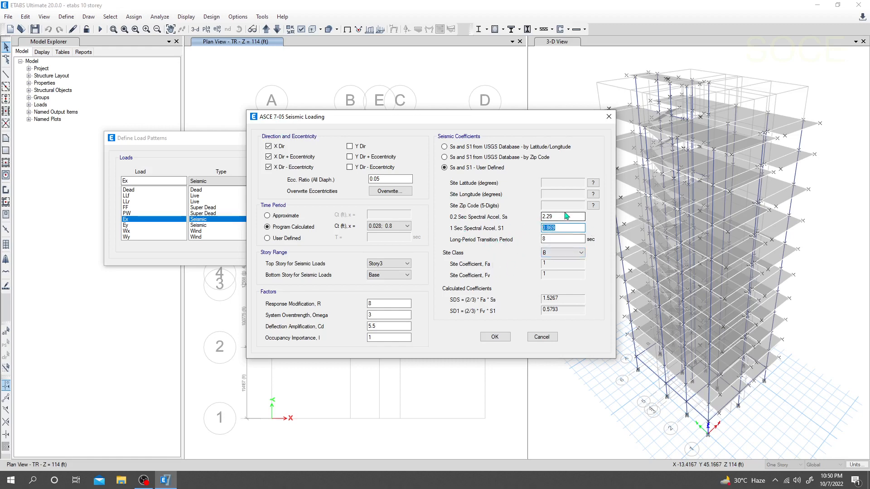
pyautogui.hotkey('shift', 'Tab')
pyautogui.press('Tab')
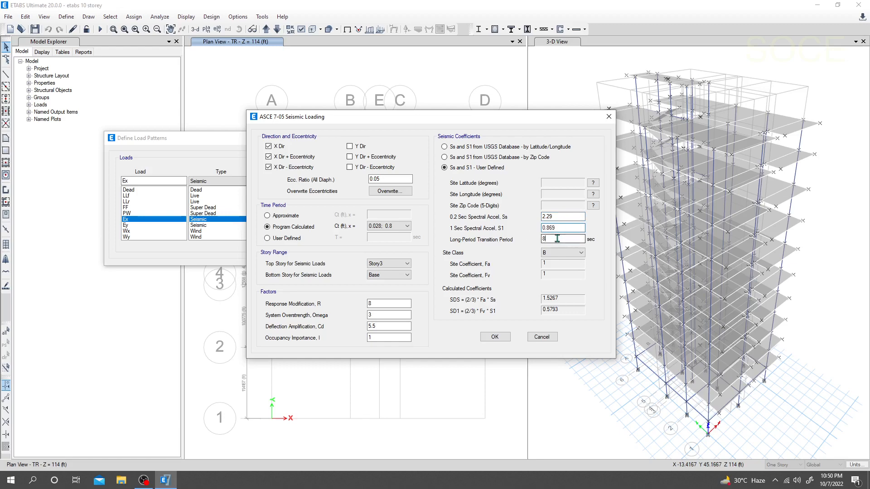
pyautogui.hotkey('shift', 'Tab')
pyautogui.click(869, 486)
pyautogui.rightClick(698, 137)
pyautogui.click(721, 164)
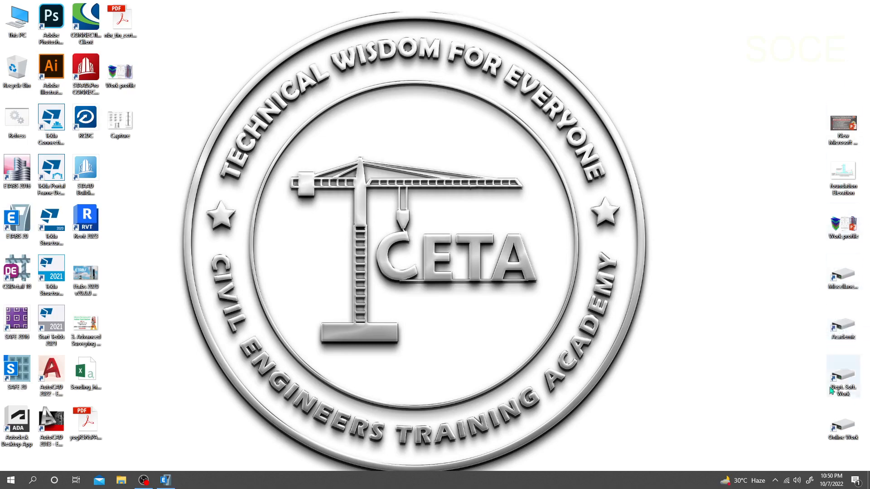
pyautogui.doubleClick(843, 427)
pyautogui.click(721, 5)
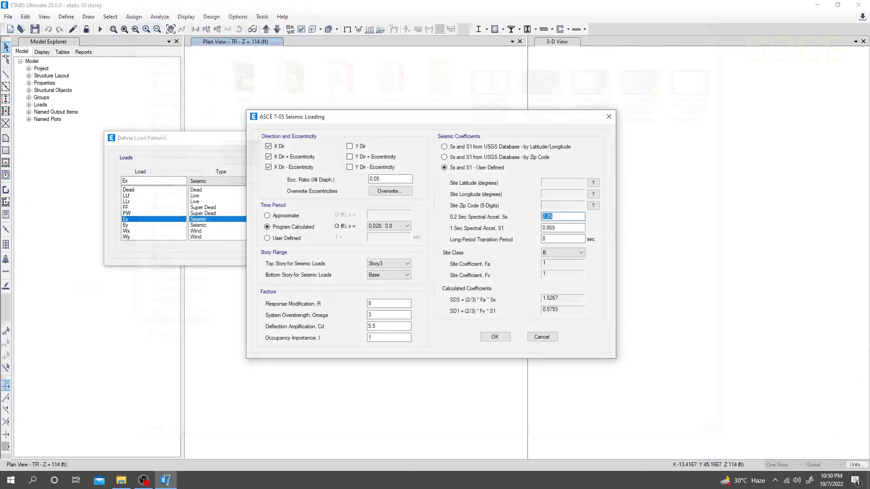
# - From the desktop, browse the Miscellaneous drive's Desktop (17-8-22) > Ext > All Excel file > All folders to "A. Wind and Earthquake load"
pyautogui.click(868, 486)
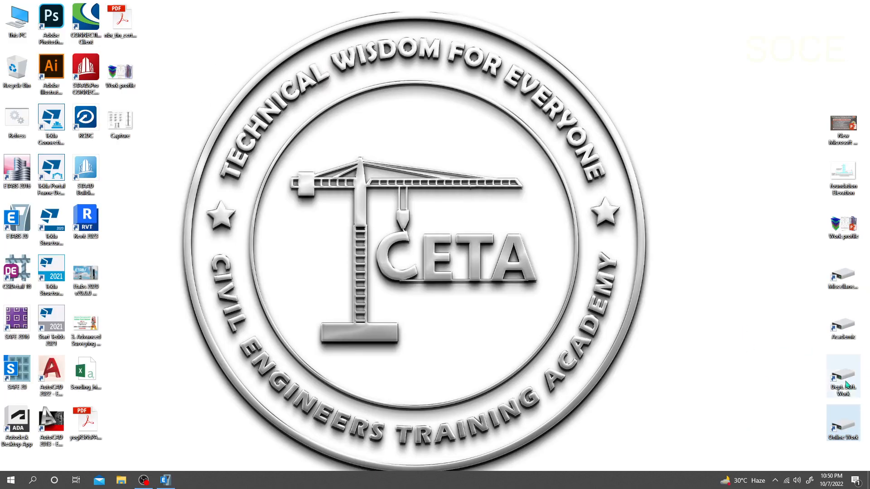
pyautogui.click(843, 286)
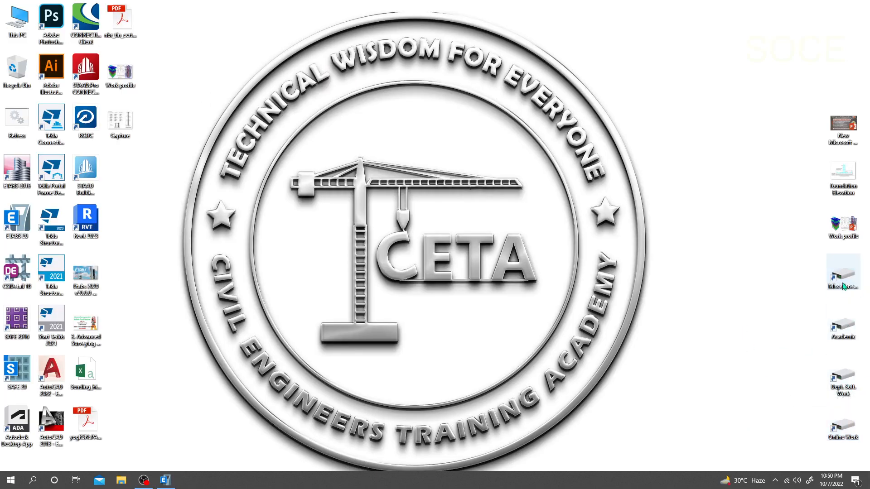
pyautogui.doubleClick(843, 285)
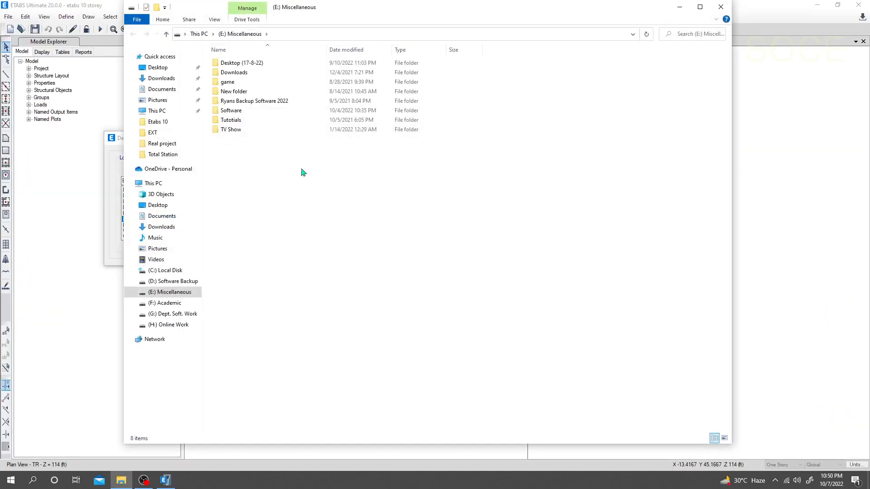
pyautogui.doubleClick(242, 63)
pyautogui.doubleClick(245, 83)
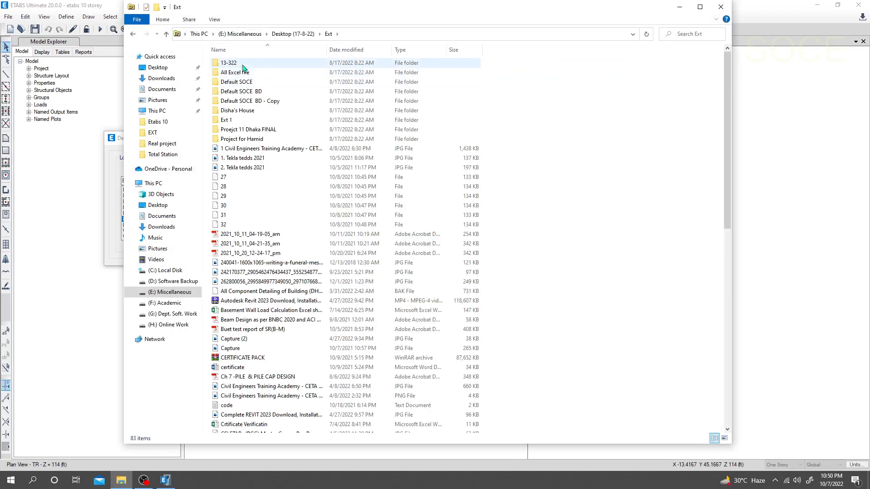
pyautogui.doubleClick(243, 72)
pyautogui.doubleClick(247, 64)
pyautogui.click(254, 66)
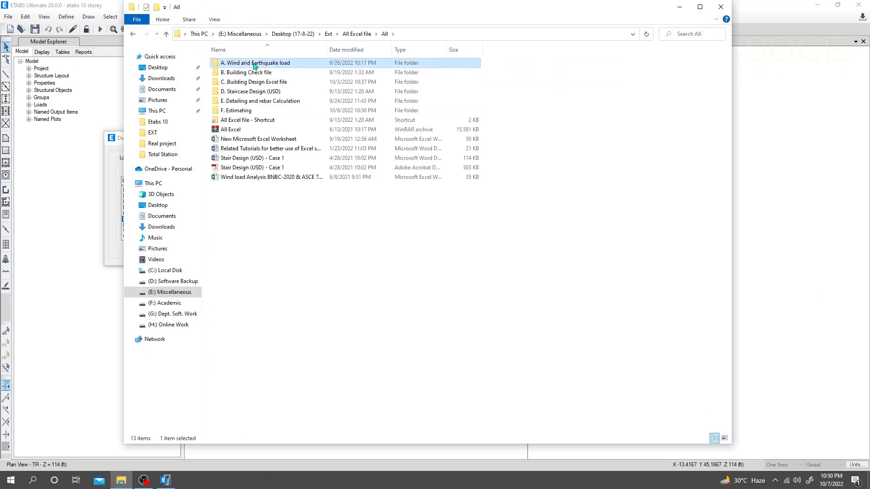
pyautogui.doubleClick(254, 66)
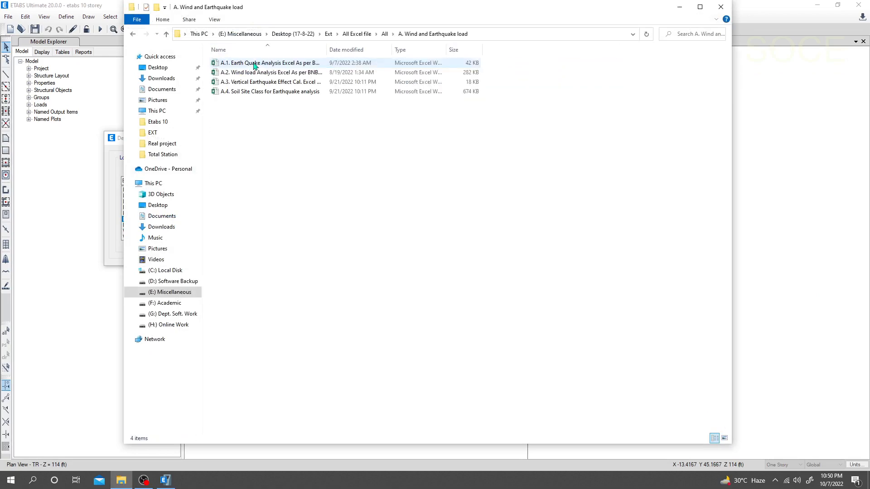
# - Open the workbook "A.1. Earth Quake Analysis Excel As per BNBC-2020, ASCE 7-05" and maximize its window
pyautogui.doubleClick(326, 50)
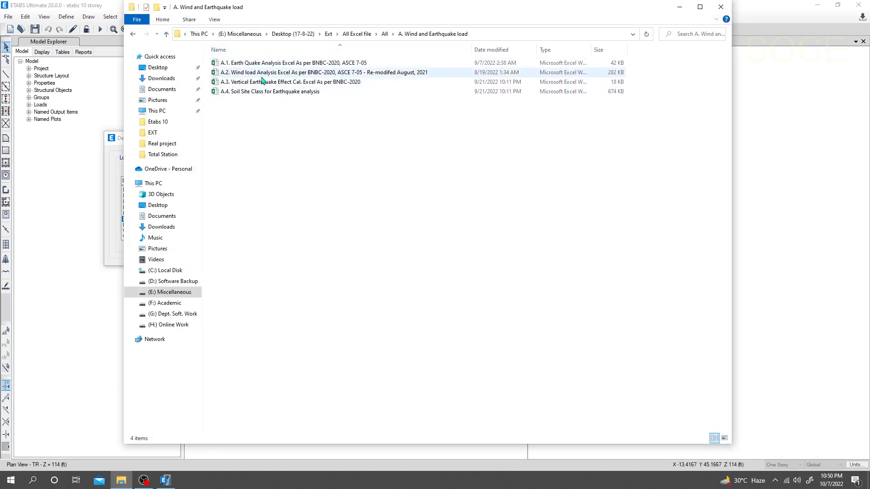
pyautogui.doubleClick(278, 64)
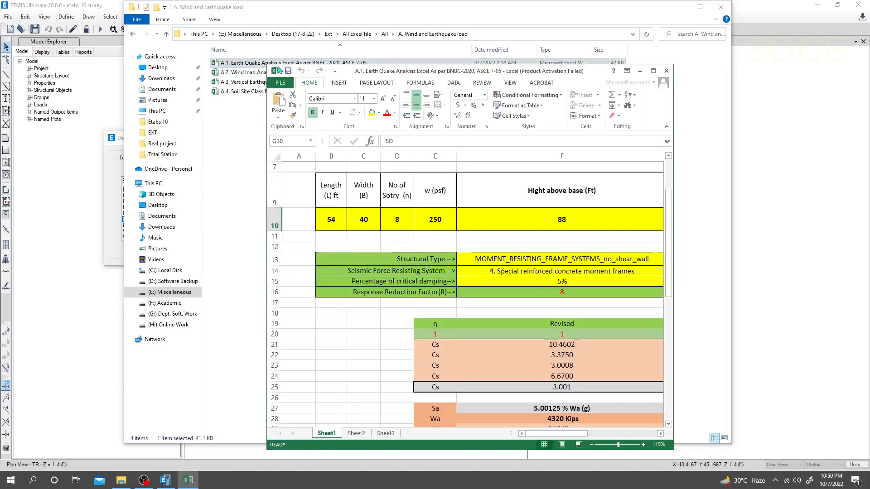
pyautogui.click(573, 165)
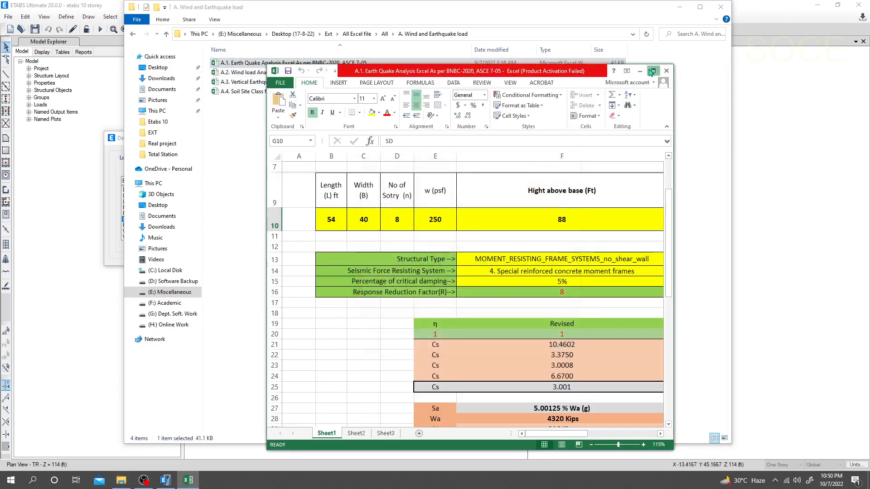
pyautogui.click(652, 70)
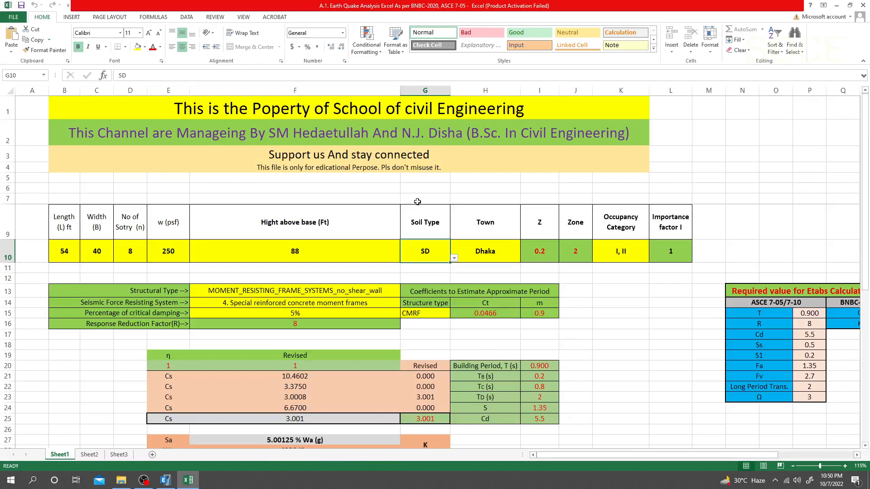
# - Set the soil type in cell G10 to SC
pyautogui.click(608, 320)
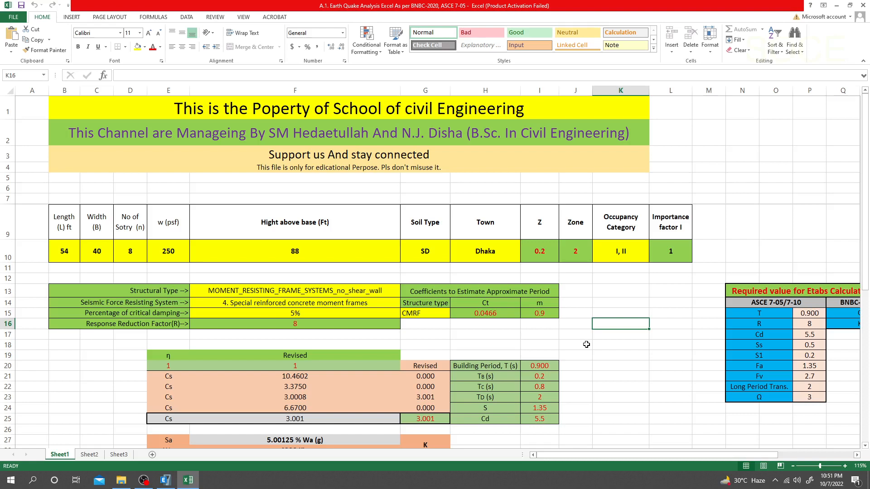
pyautogui.click(438, 251)
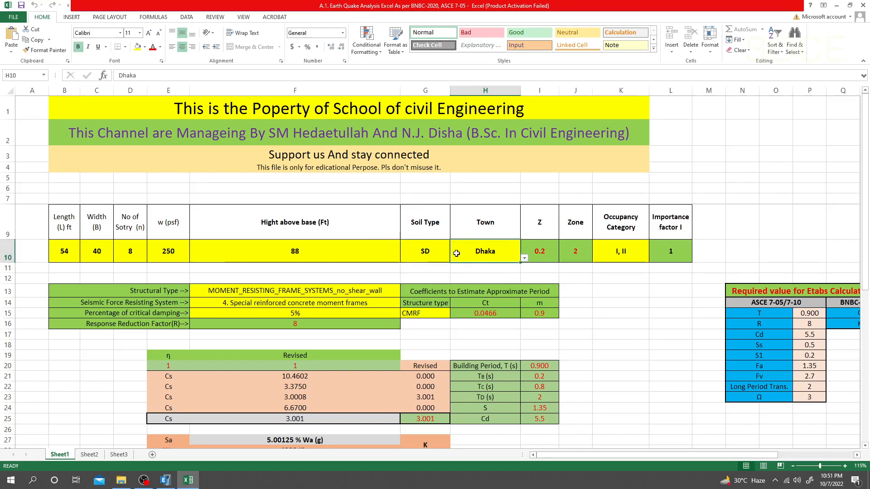
pyautogui.click(454, 259)
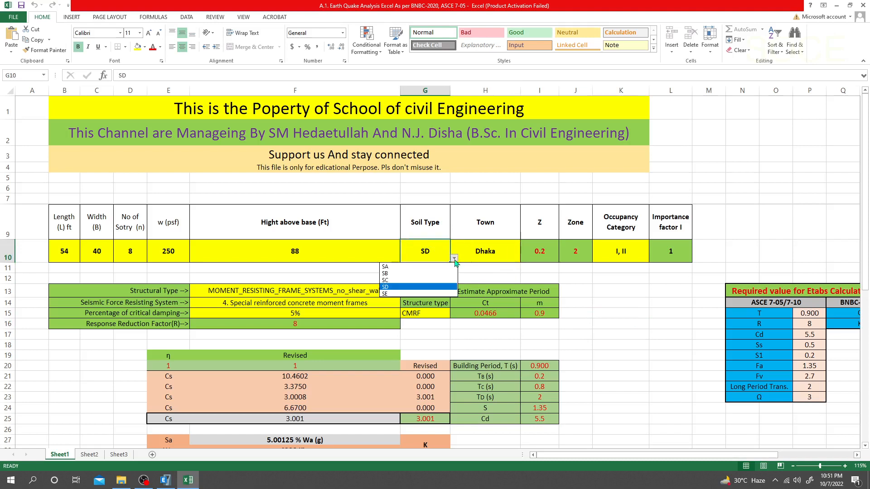
pyautogui.click(388, 280)
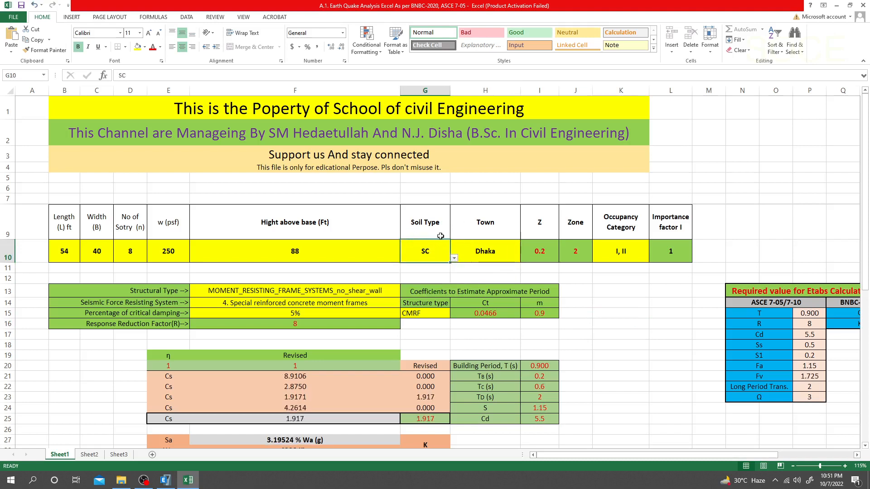
# - Switch to ETABS, cancel the seismic loading and load pattern definitions, and open the Story Data to check the top story's elevation
pyautogui.click(294, 254)
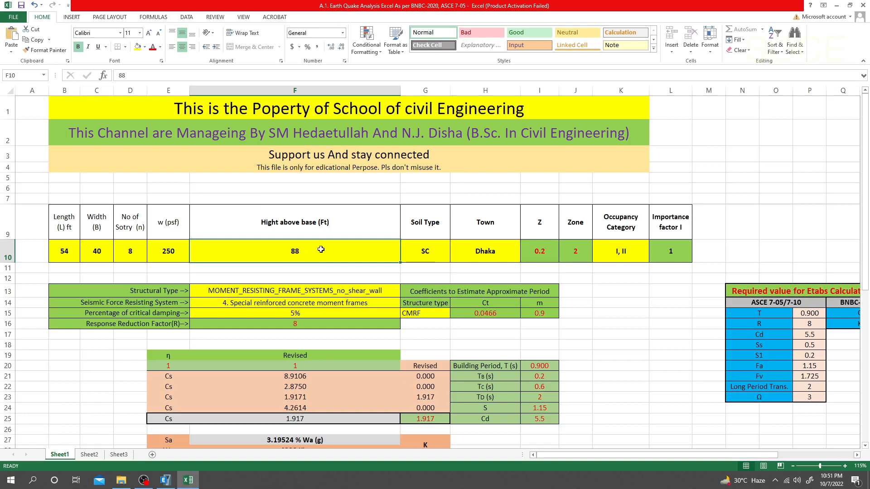
pyautogui.click(165, 480)
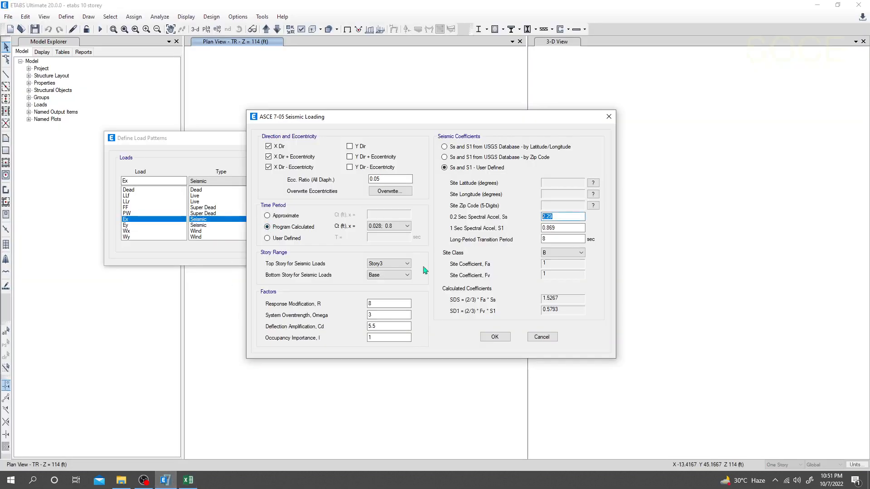
pyautogui.click(542, 339)
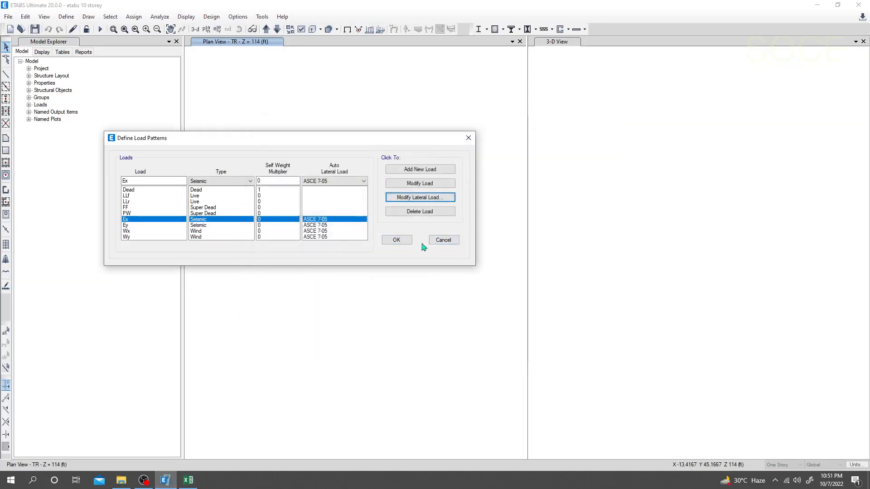
pyautogui.click(436, 243)
pyautogui.rightClick(216, 99)
pyautogui.click(247, 102)
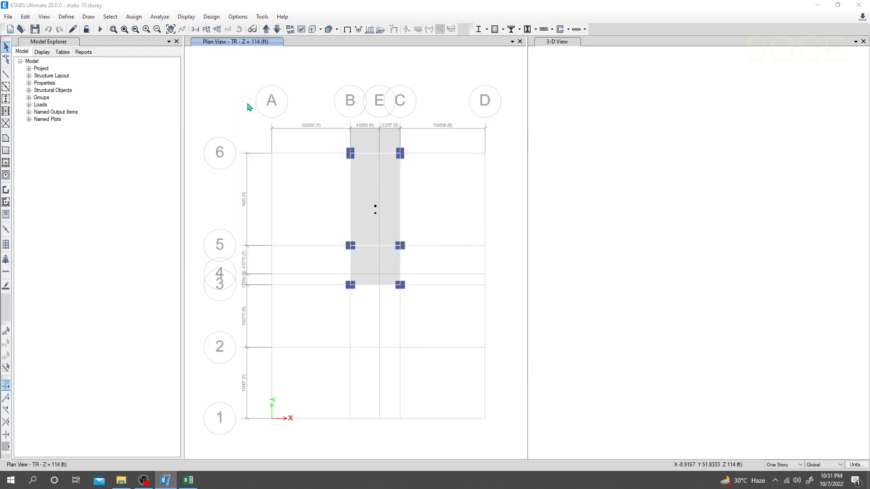
pyautogui.click(491, 151)
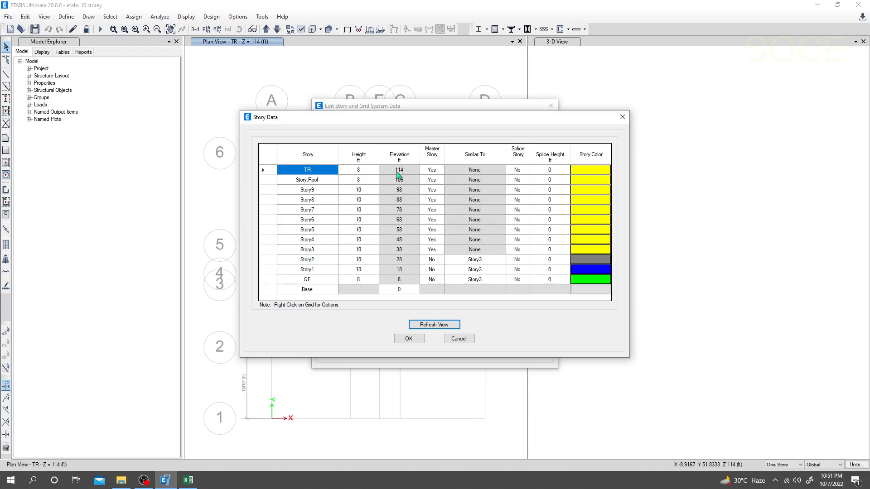
# - Switch back to Excel and set the height above base in cell F10 to 114 ft
pyautogui.click(187, 480)
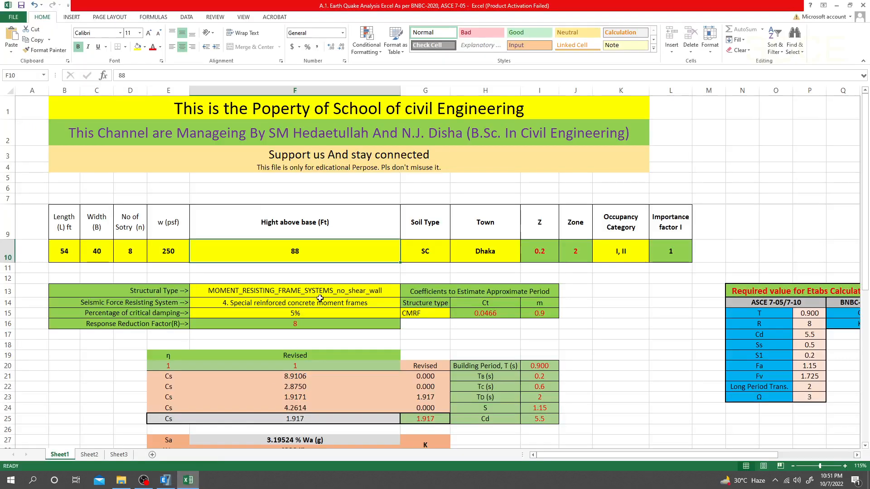
pyautogui.write('11')
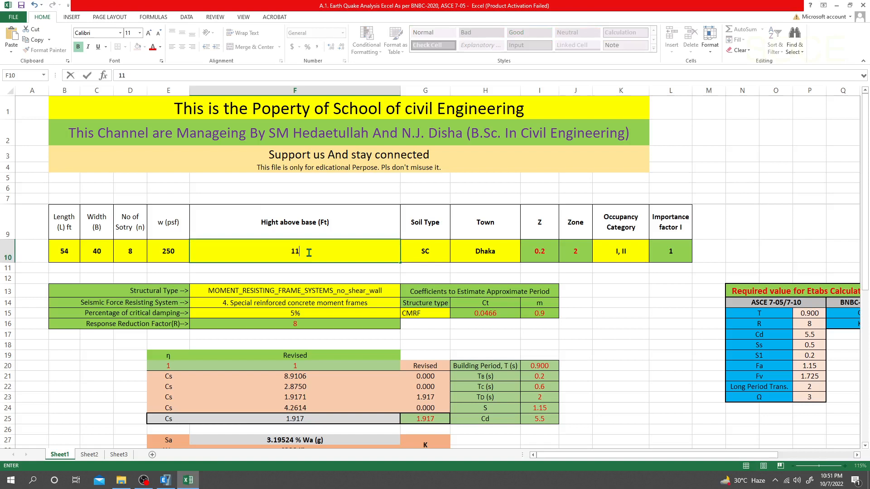
pyautogui.write('4')
pyautogui.click(403, 249)
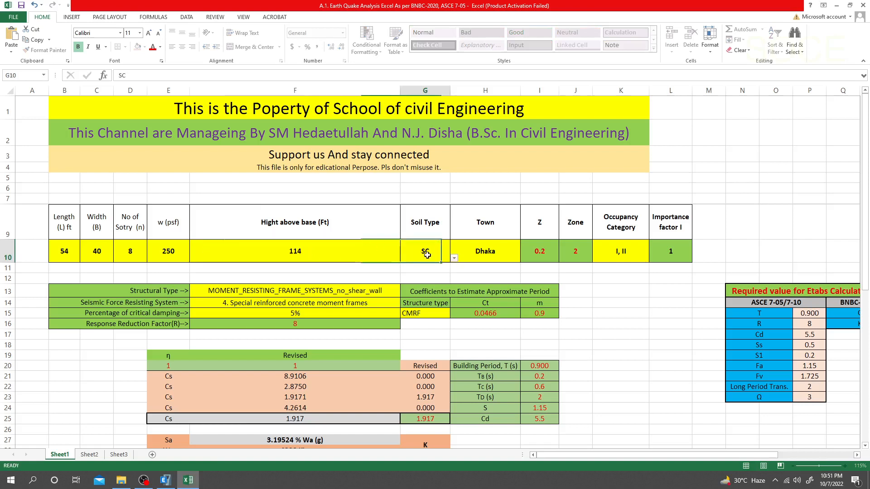
# - Overwrite the Z value beside the town in cell I10 with 28
pyautogui.click(501, 252)
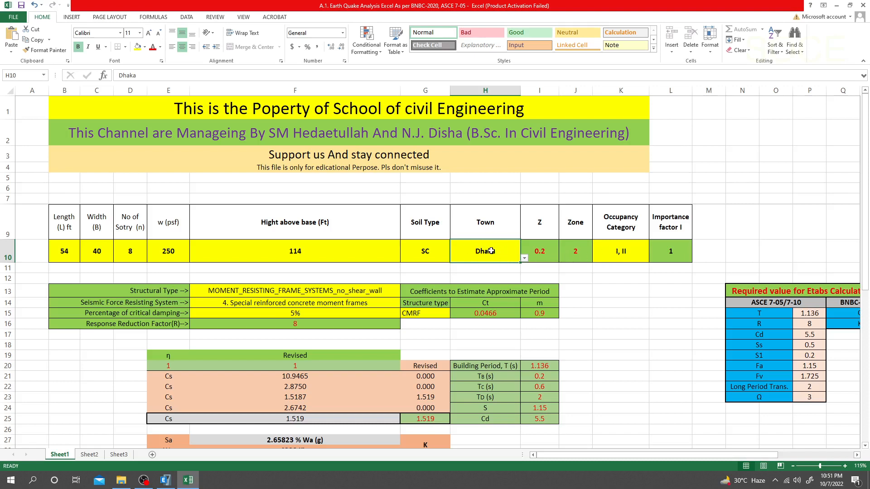
pyautogui.click(534, 249)
pyautogui.click(502, 254)
pyautogui.click(538, 252)
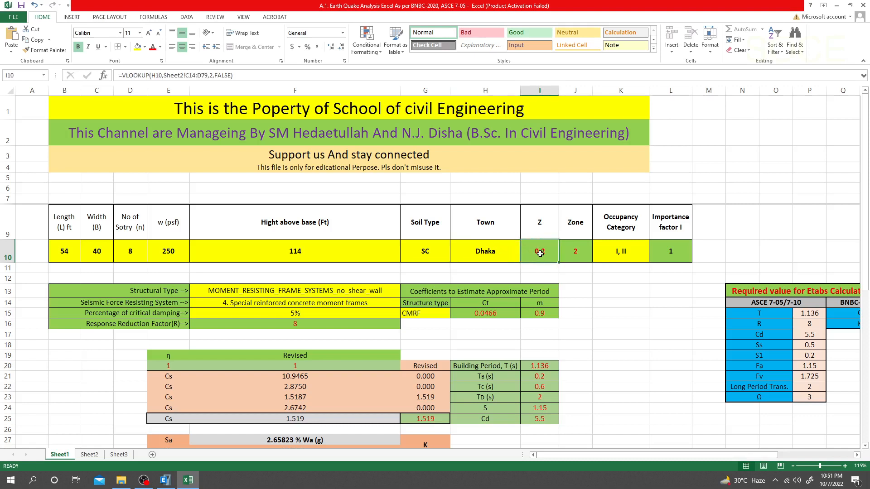
pyautogui.click(607, 278)
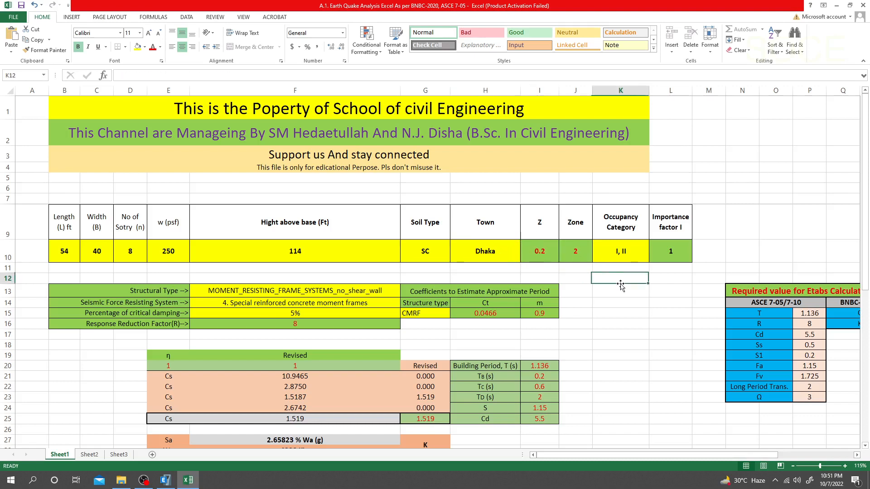
pyautogui.click(542, 251)
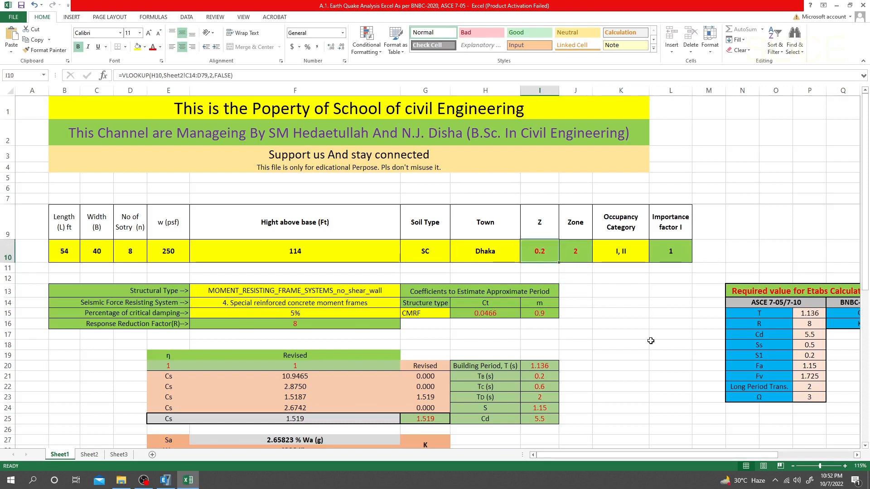
pyautogui.write('28')
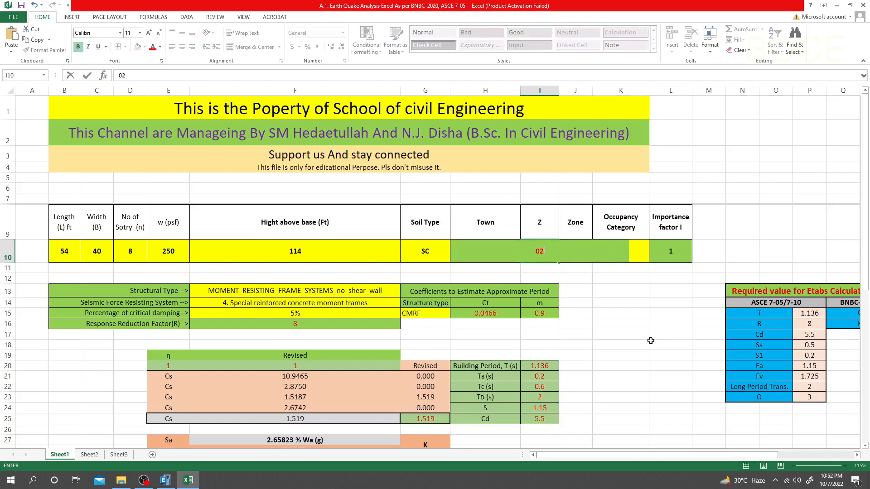
pyautogui.press('Return')
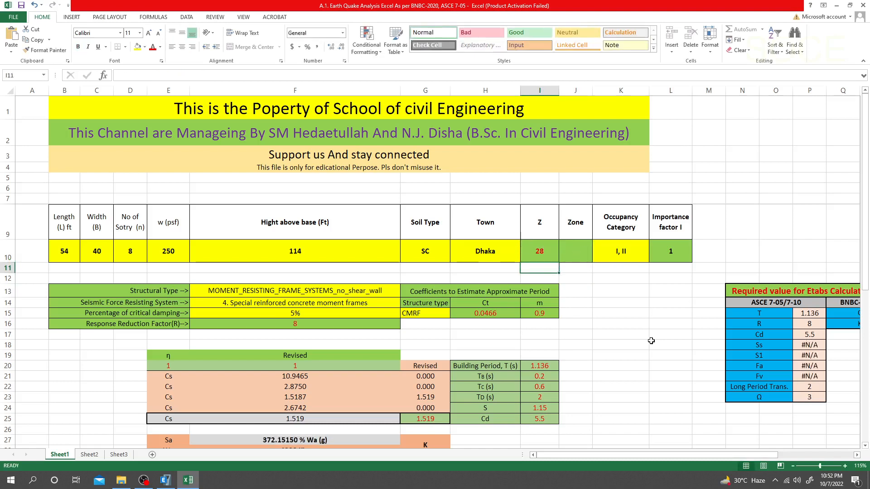
# - Undo the overwritten Z value in cell I10 and check the formulas behind the Zone and Z cells
pyautogui.click(584, 258)
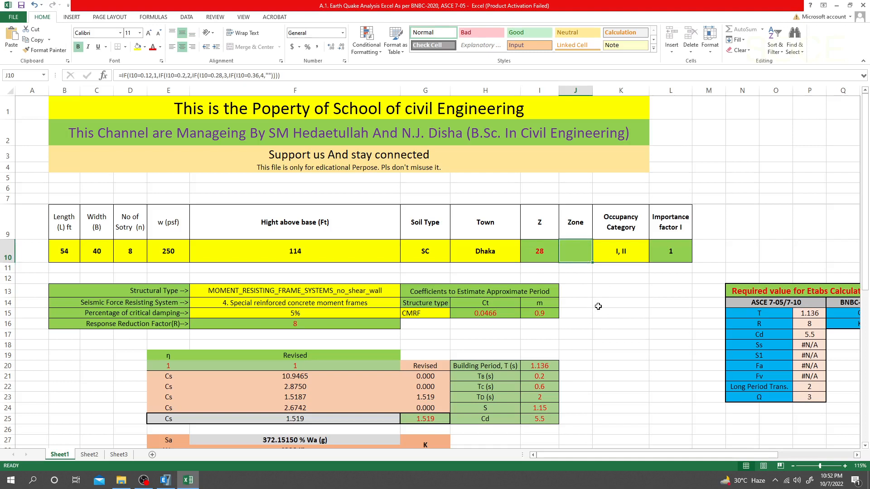
pyautogui.hotkey('ctrl', 'z')
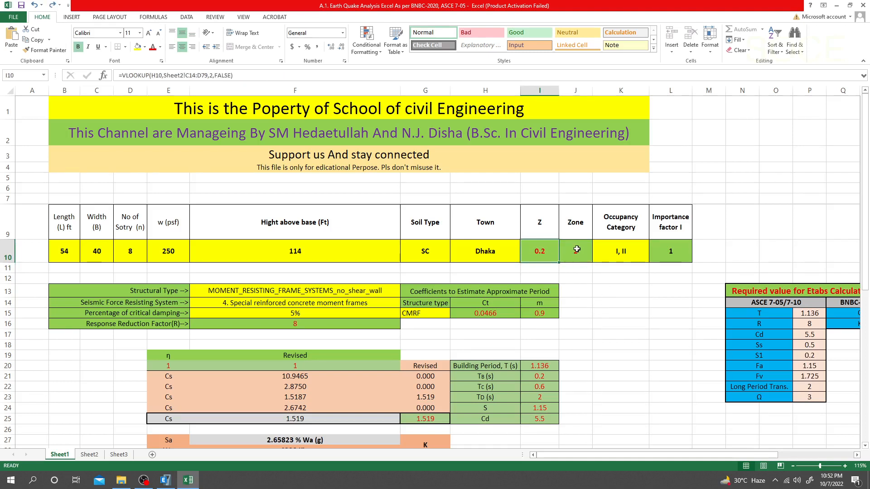
pyautogui.click(582, 285)
pyautogui.click(579, 253)
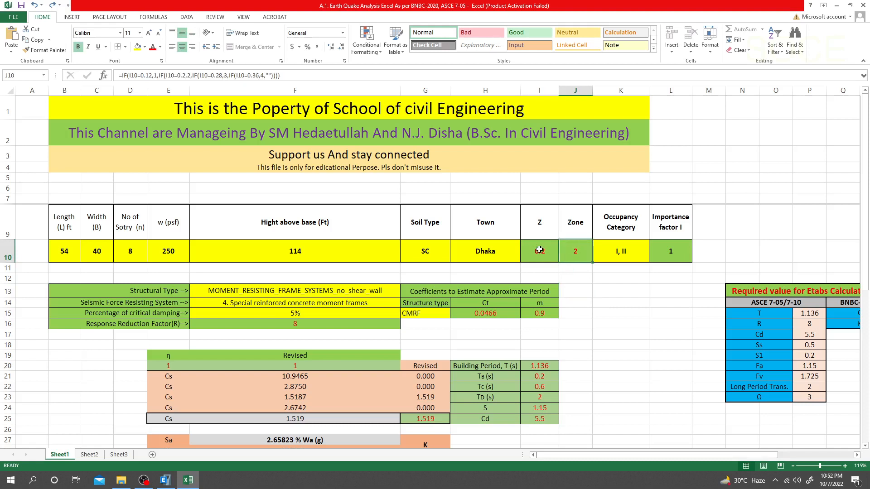
pyautogui.click(612, 301)
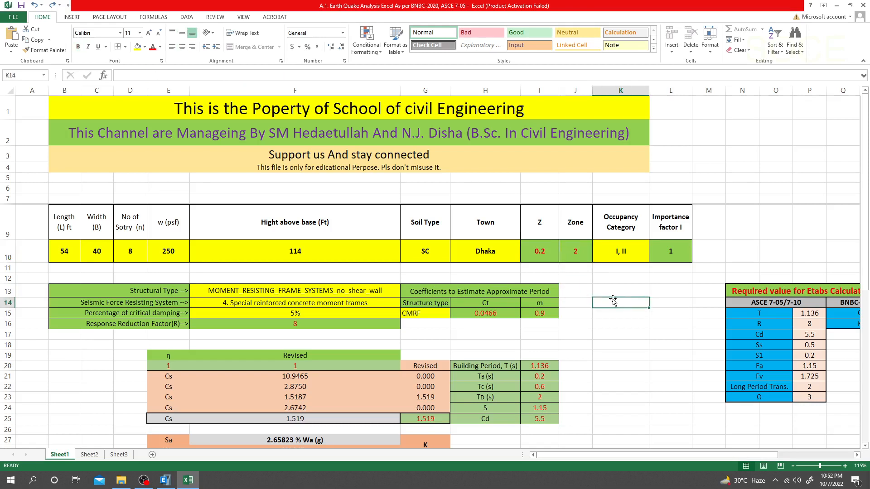
pyautogui.click(551, 251)
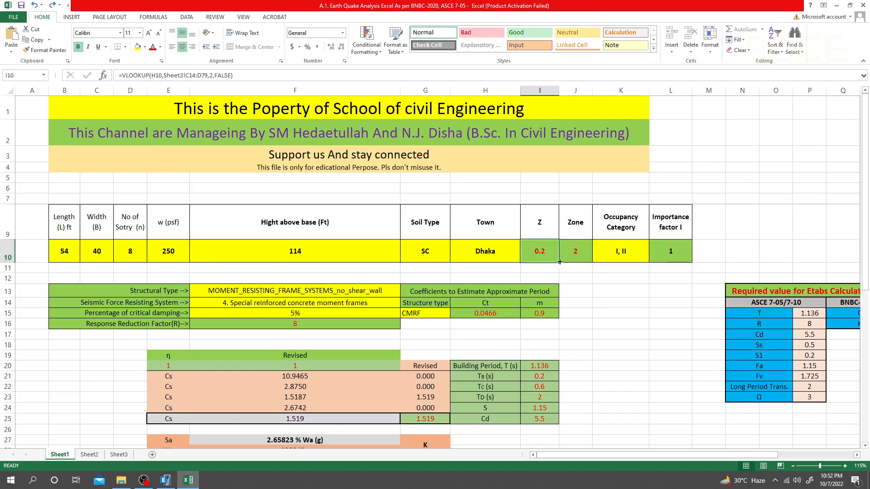
# - Change the town in cell H10 to Gopalganj and check the Z cell beside it
pyautogui.click(505, 253)
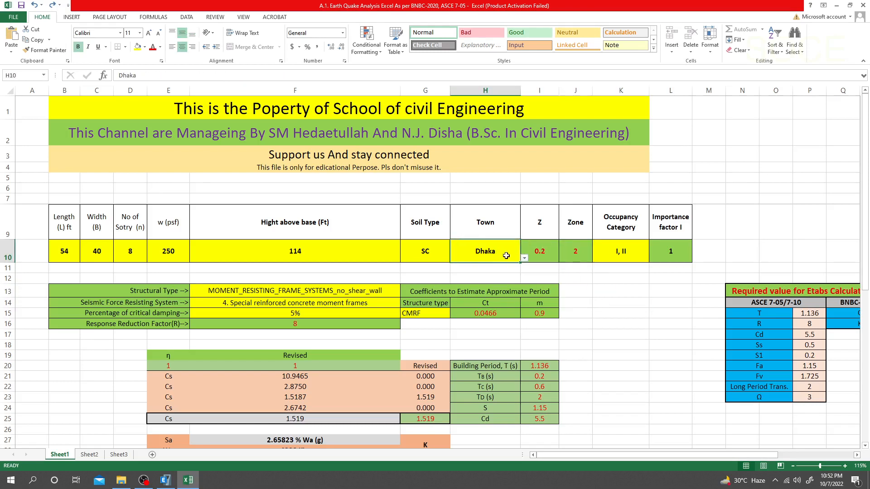
pyautogui.click(524, 258)
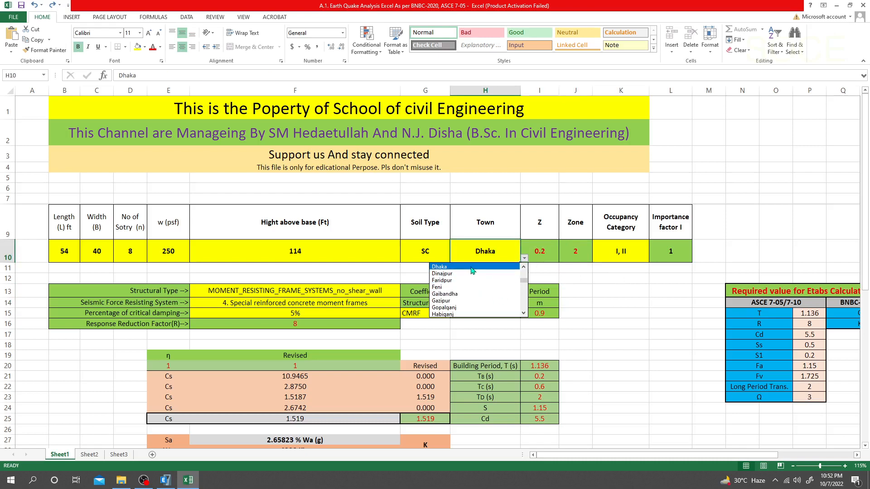
pyautogui.click(471, 307)
pyautogui.click(578, 286)
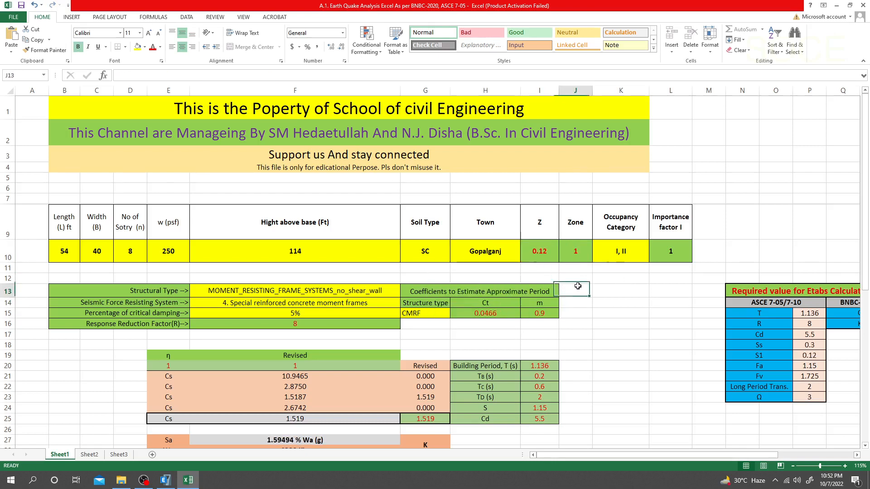
pyautogui.click(617, 314)
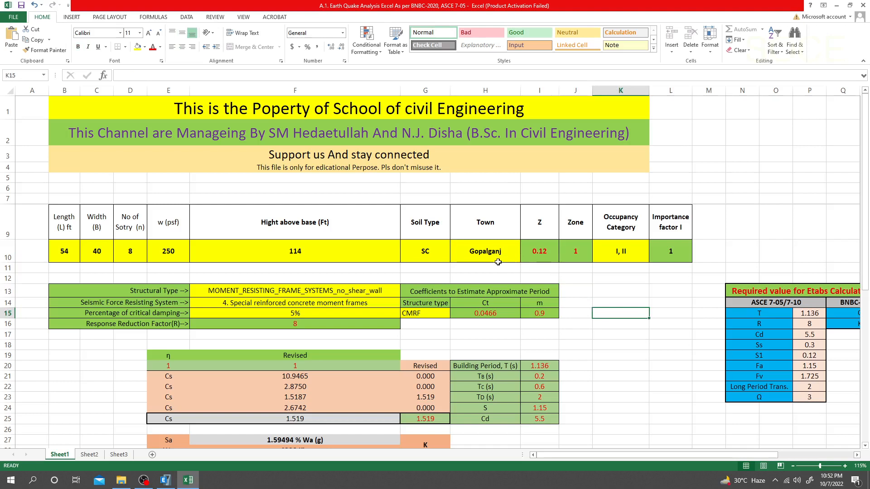
pyautogui.click(534, 258)
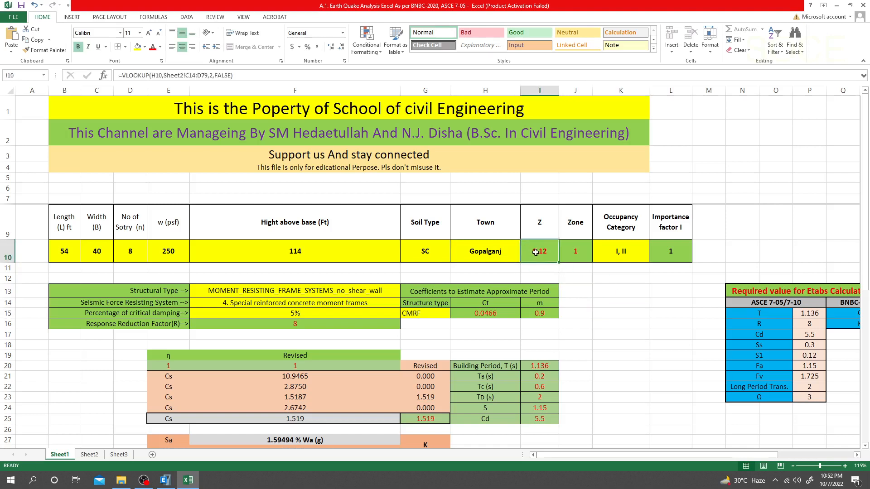
pyautogui.click(610, 300)
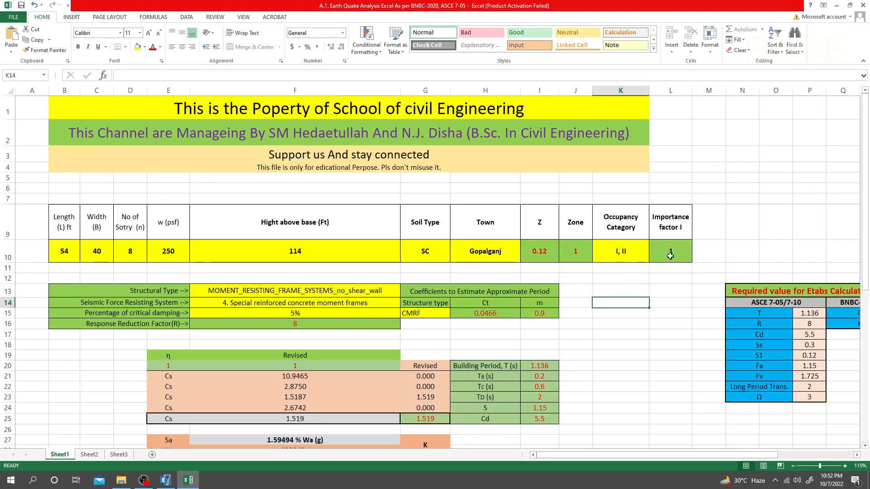
# - Choose MOMENT_RESISTING_FRAME_SYSTEMS_no_shear_wall as structural type and "4. Special reinforced concrete moment frames" as seismic force resisting system, and check the critical damping cell
pyautogui.click(349, 294)
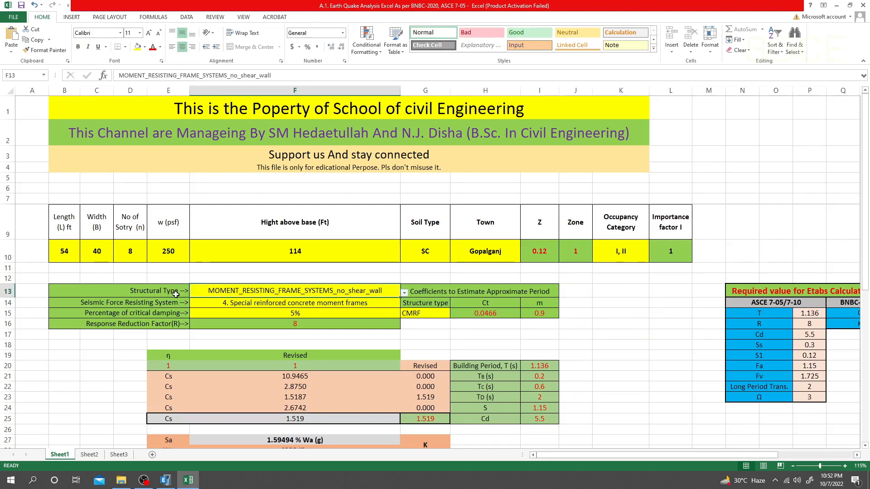
pyautogui.click(404, 293)
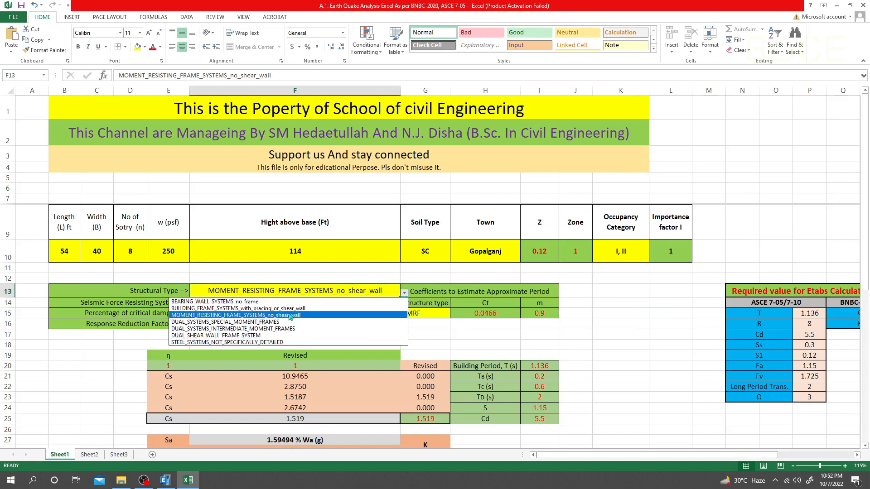
pyautogui.click(306, 315)
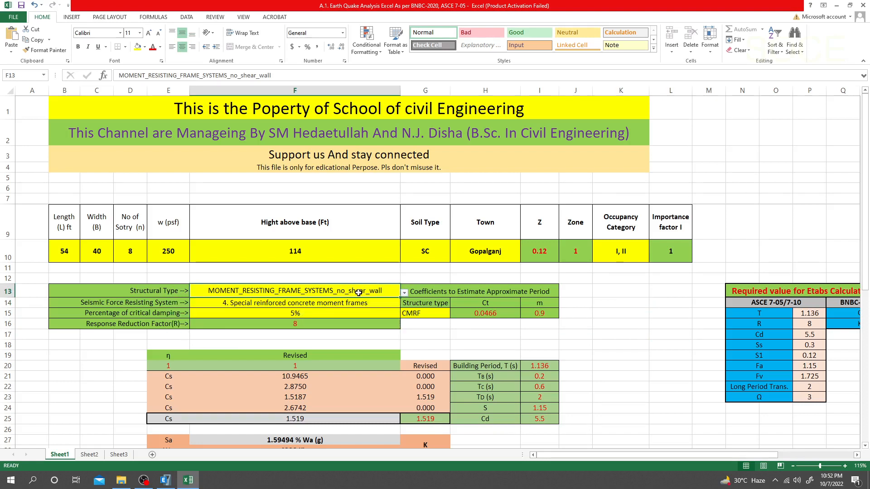
pyautogui.click(285, 301)
pyautogui.click(404, 303)
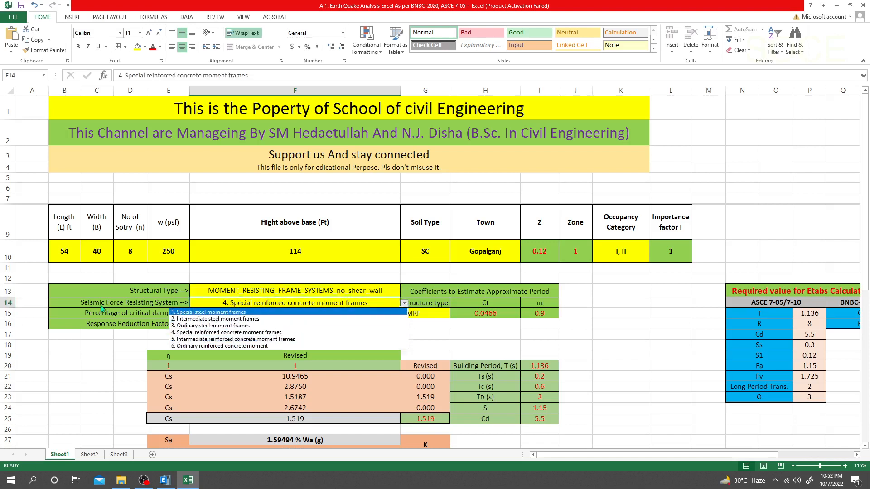
pyautogui.click(277, 333)
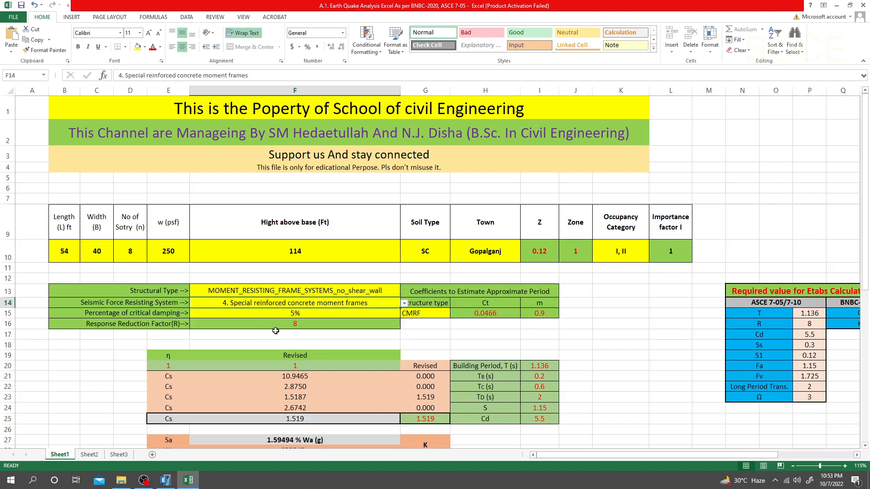
pyautogui.click(297, 314)
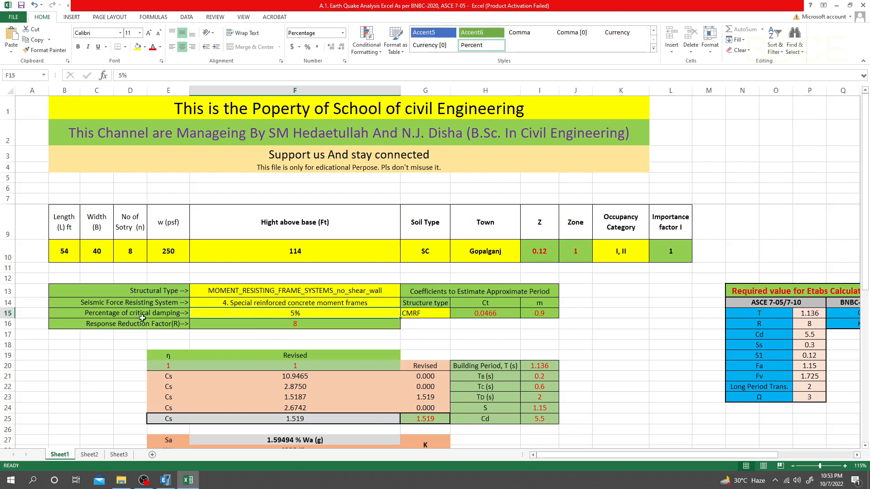
# - Choose CMRF as the structure type in cell G15 and I, II as the occupancy category in cell K10
pyautogui.click(428, 318)
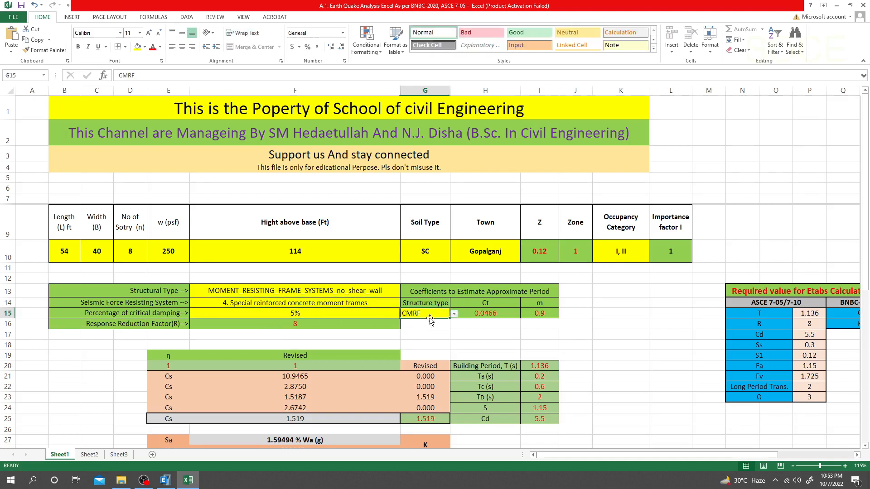
pyautogui.click(454, 314)
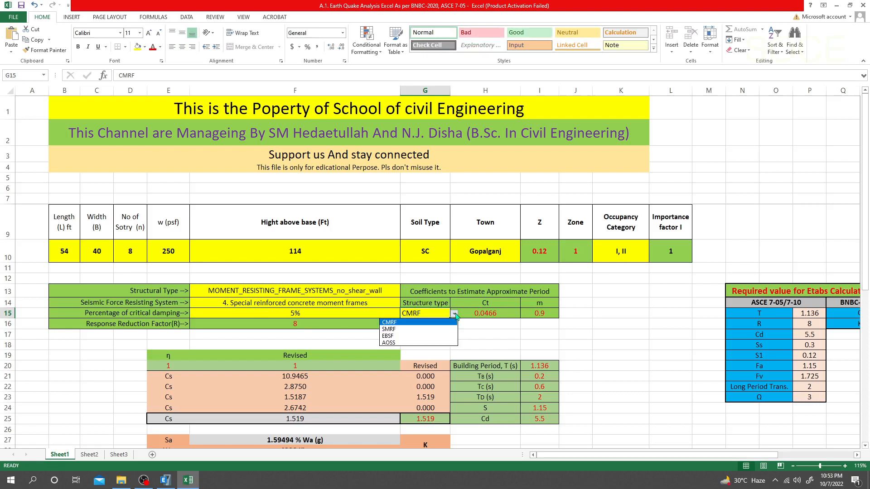
pyautogui.click(396, 323)
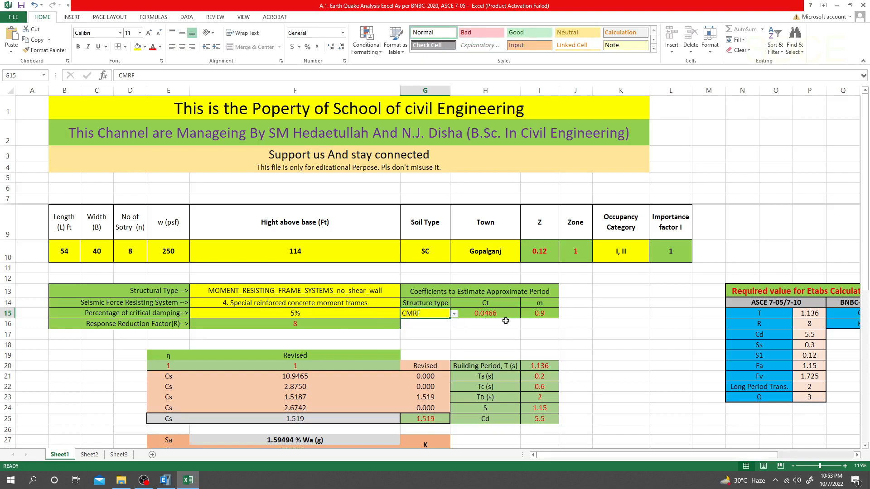
pyautogui.click(607, 257)
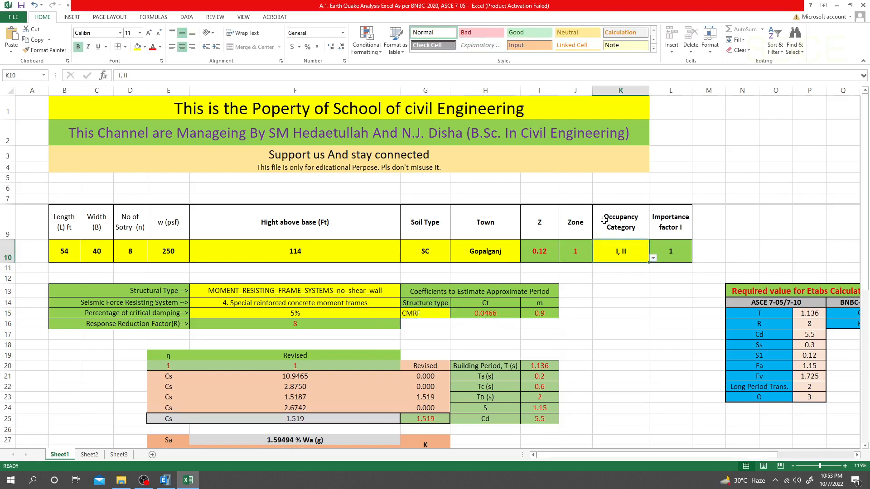
pyautogui.click(653, 258)
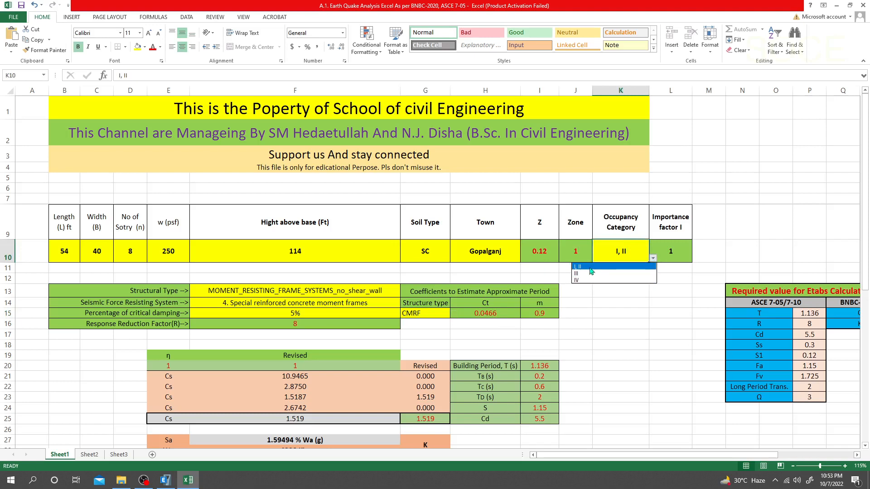
pyautogui.click(589, 267)
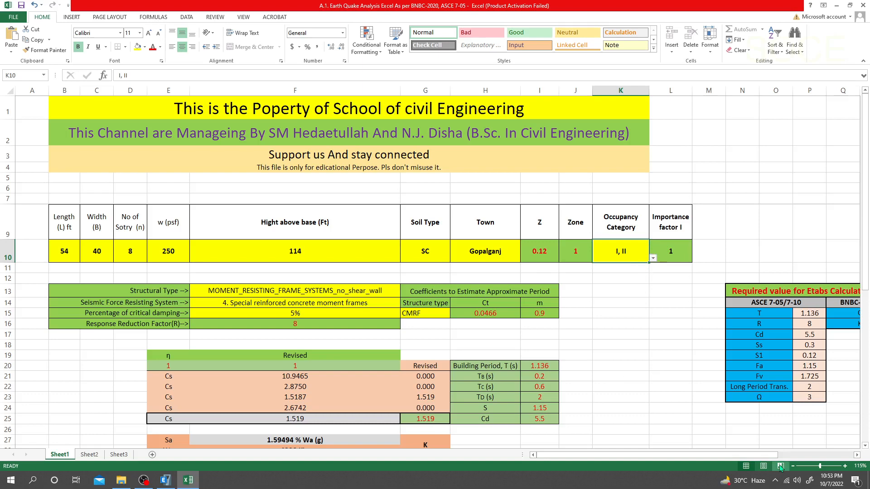
# - Restore the Excel window to a smaller full-height size so the required ETABS values table shows alongside the ETABS window
pyautogui.moveTo(753, 455); pyautogui.dragTo(799, 461)
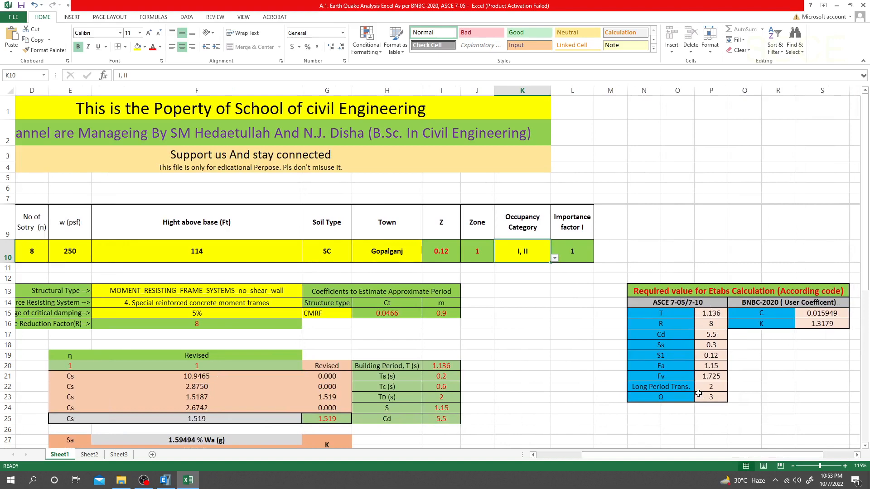
pyautogui.moveTo(626, 7); pyautogui.dragTo(657, 31)
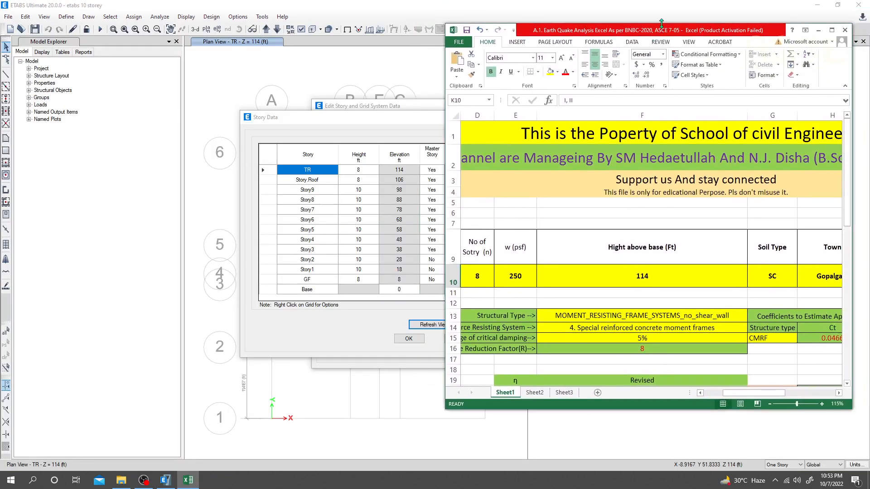
pyautogui.doubleClick(662, 23)
pyautogui.moveTo(745, 457); pyautogui.dragTo(784, 459)
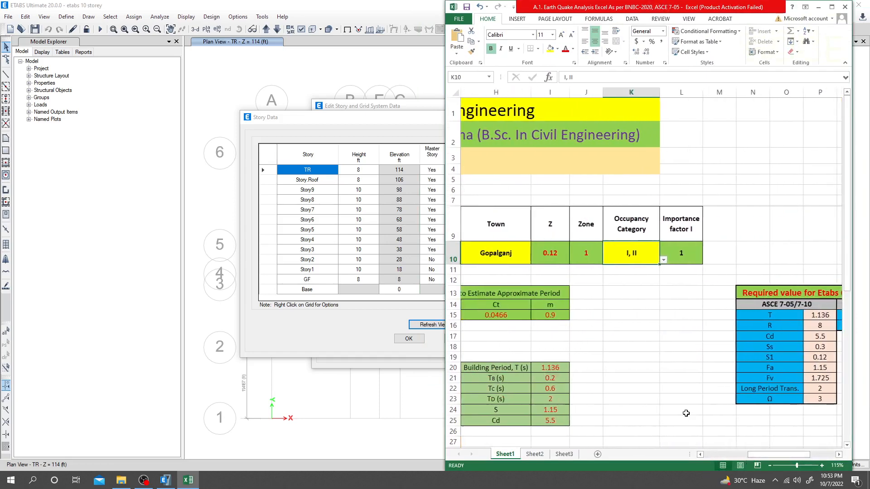
# - Switch to ETABS, accept the Story Data and cancel the Edit Story and Grid System Data dialog
pyautogui.click(292, 12)
pyautogui.moveTo(525, 119); pyautogui.dragTo(441, 122)
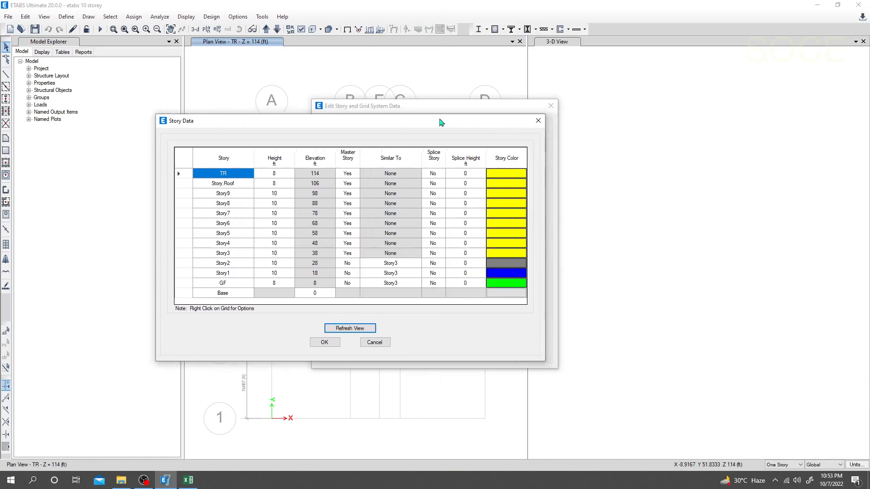
pyautogui.click(334, 344)
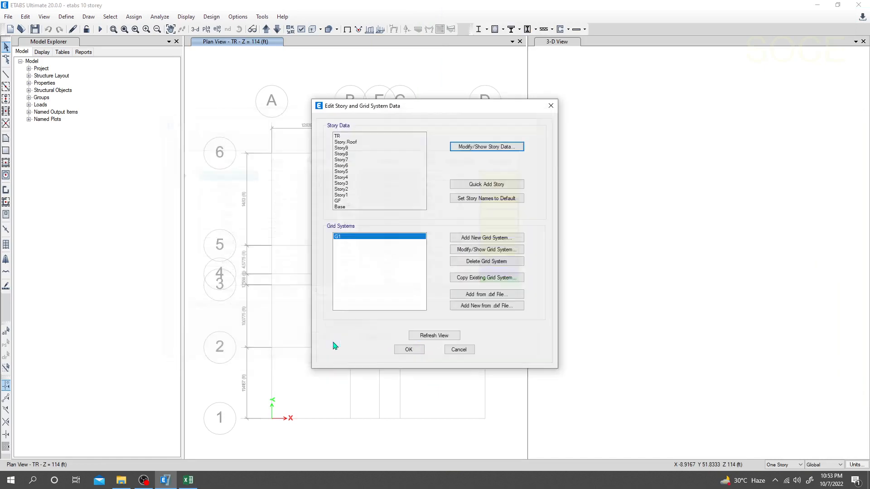
pyautogui.click(458, 350)
# - Restore, move and resize the ETABS window so Excel's ASCE 7-05/7-10 required values remain visible beside the model
pyautogui.moveTo(626, 6); pyautogui.dragTo(535, 25)
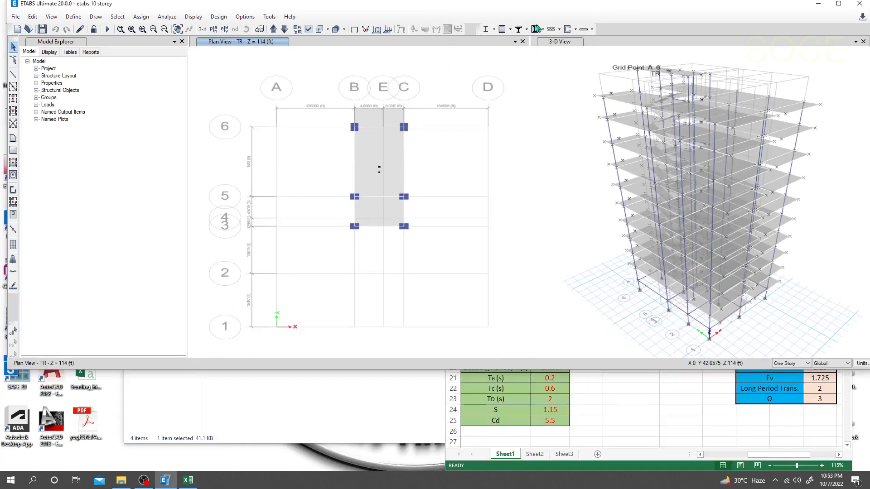
pyautogui.moveTo(473, 5); pyautogui.dragTo(326, 28)
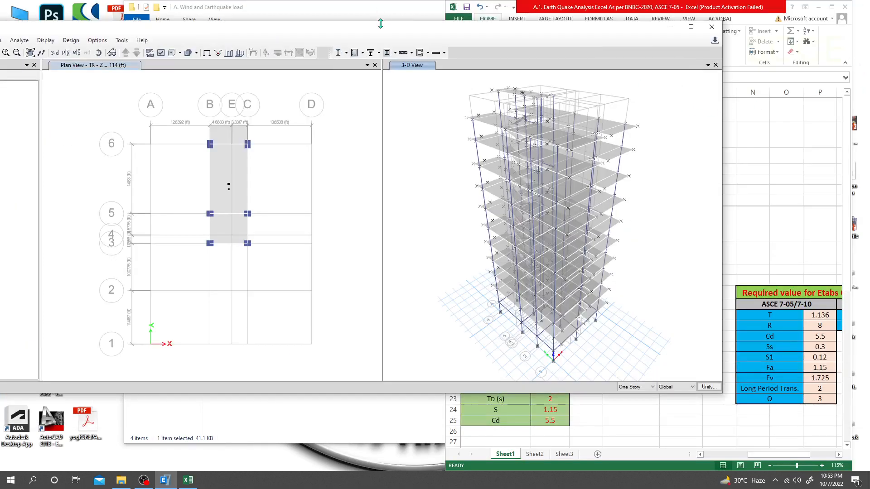
pyautogui.moveTo(381, 24); pyautogui.dragTo(378, 4)
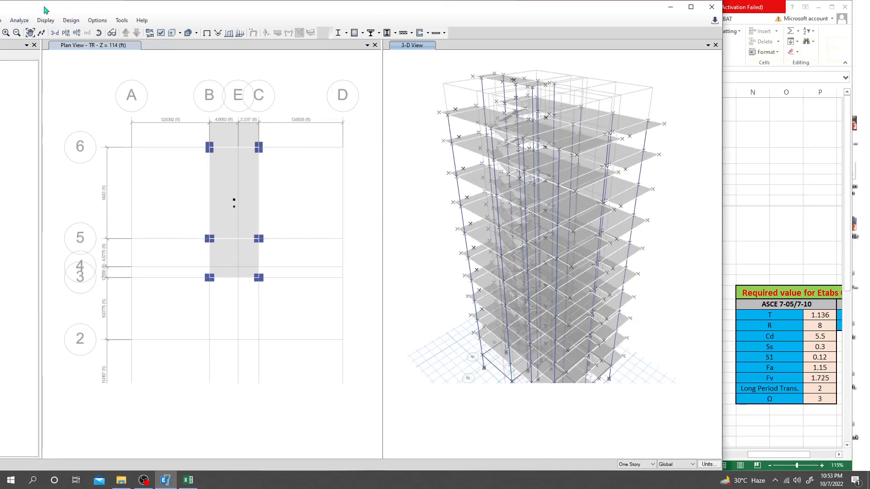
pyautogui.moveTo(46, 9); pyautogui.dragTo(95, 9)
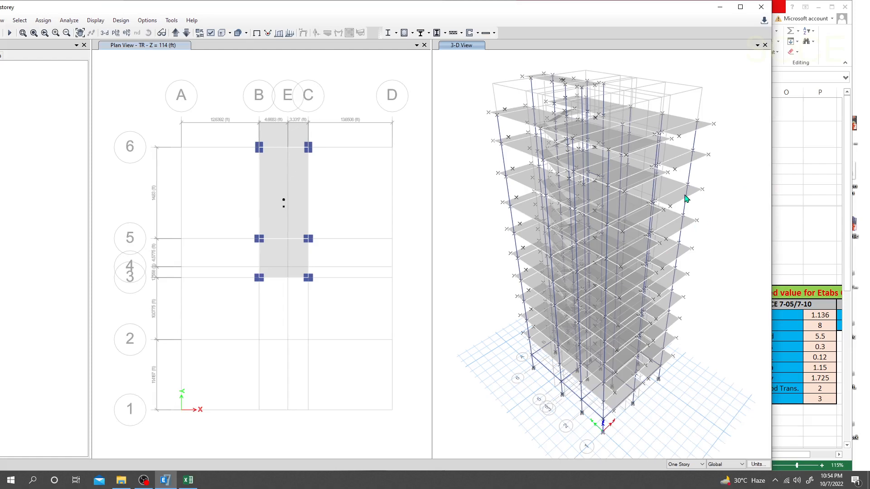
pyautogui.moveTo(772, 196); pyautogui.dragTo(685, 195)
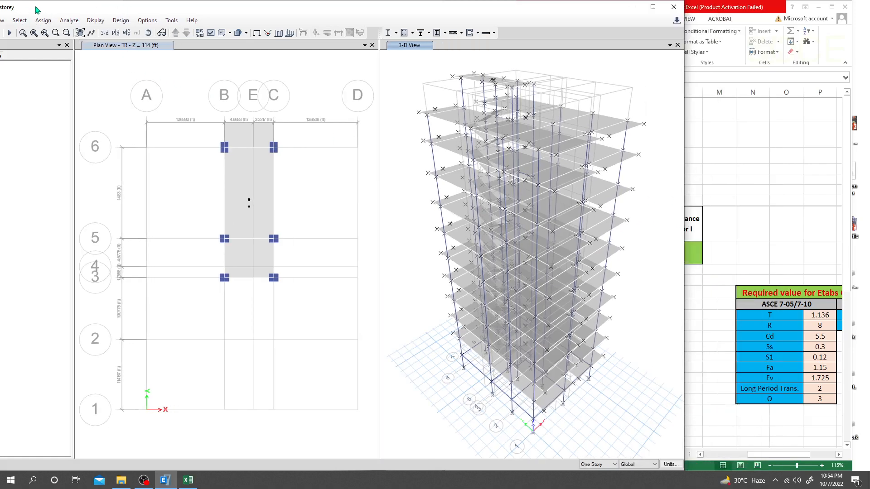
pyautogui.moveTo(37, 10); pyautogui.dragTo(79, 10)
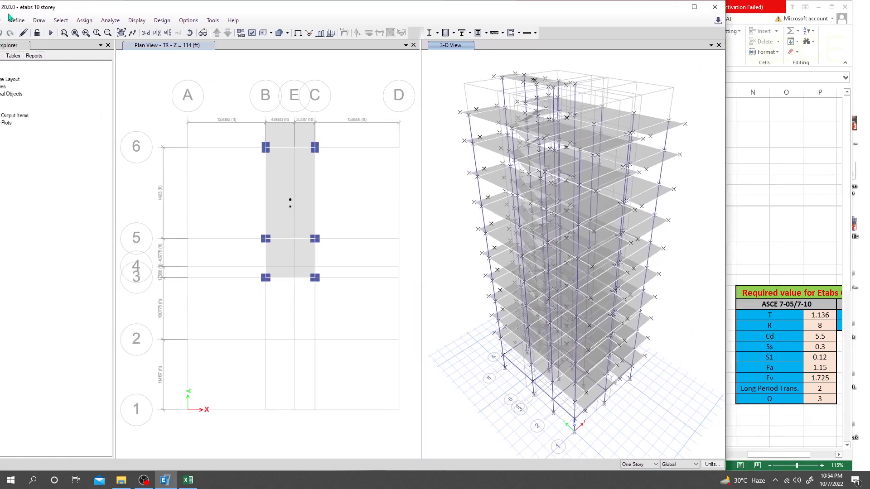
# - Open the ASCE 7-05 seismic loading of load pattern Ex and clear all three Y-direction and eccentricity options
pyautogui.click(16, 20)
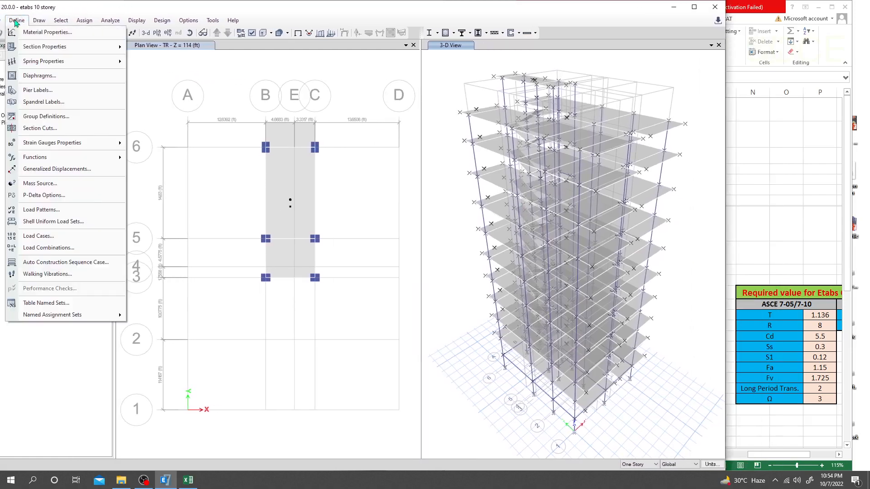
pyautogui.click(57, 210)
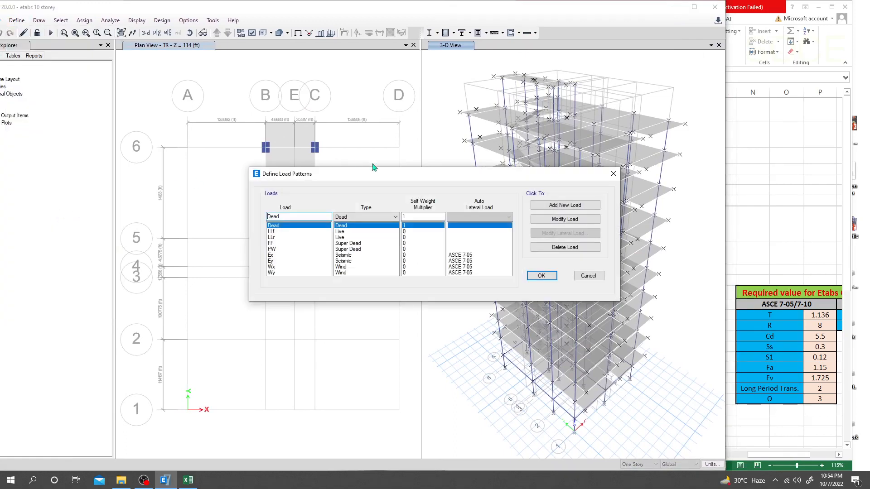
pyautogui.moveTo(372, 172); pyautogui.dragTo(166, 119)
pyautogui.click(74, 202)
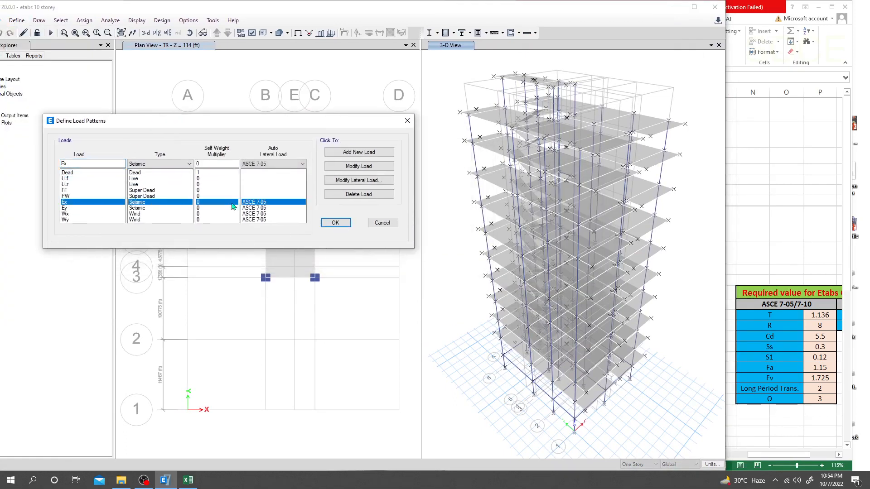
pyautogui.click(358, 180)
pyautogui.moveTo(413, 116); pyautogui.dragTo(327, 116)
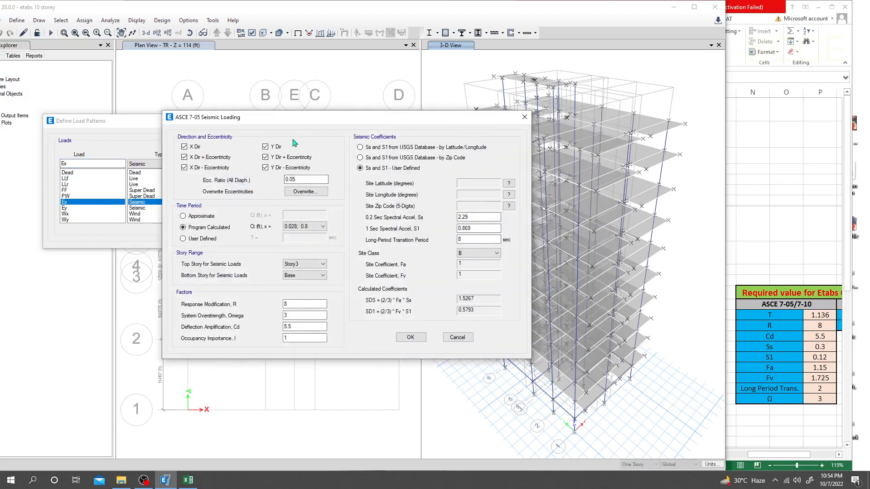
pyautogui.click(265, 147)
pyautogui.click(266, 158)
pyautogui.click(266, 167)
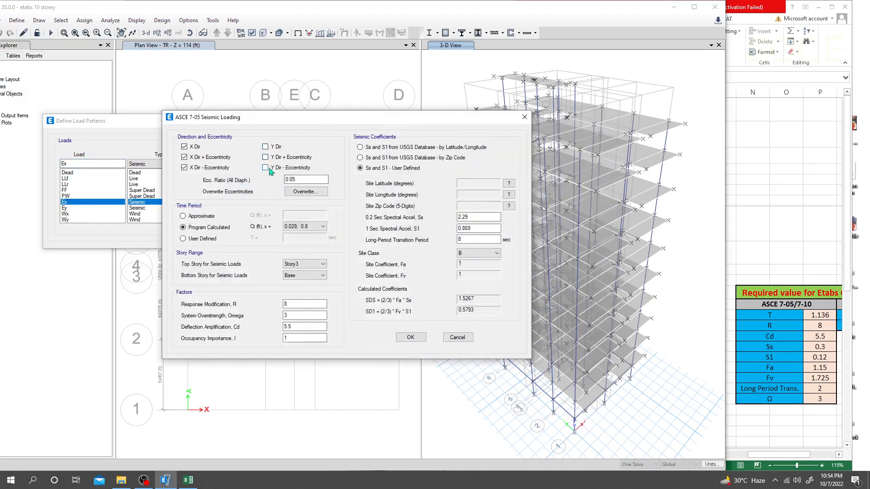
# - Set Ex's spectral accelerations to Ss 0.3 and S1 0.12, with a long-period transition period of 2 sec
pyautogui.doubleClick(500, 229)
pyautogui.write('0.12')
pyautogui.doubleClick(478, 217)
pyautogui.write('0.3')
pyautogui.doubleClick(481, 240)
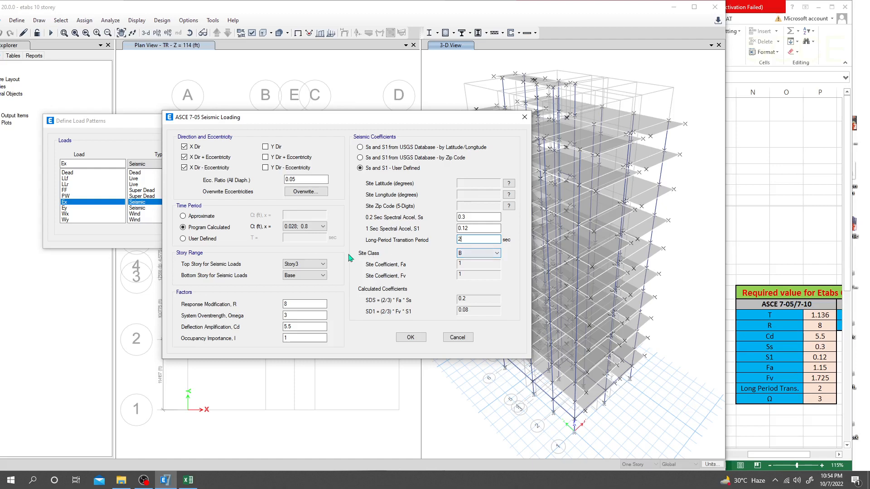
# - Set Ex's site class to F with site coefficients Fa 1.15 and Fv 1.725
pyautogui.click(497, 254)
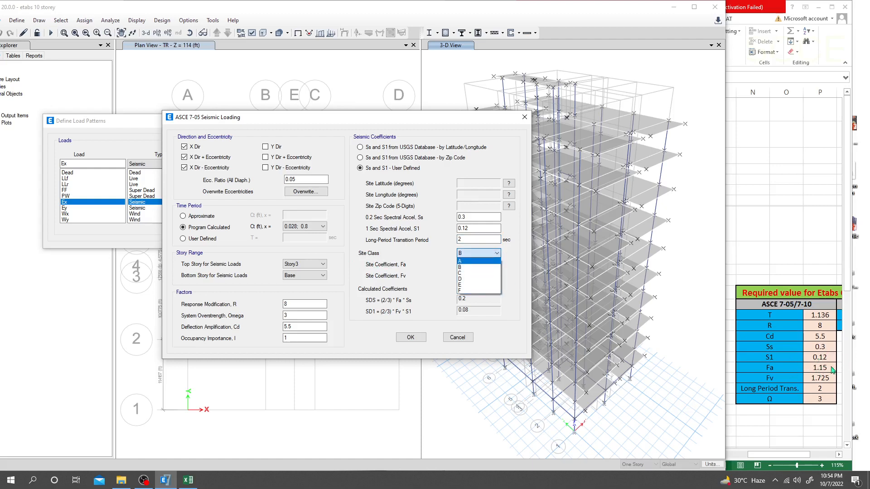
pyautogui.click(473, 290)
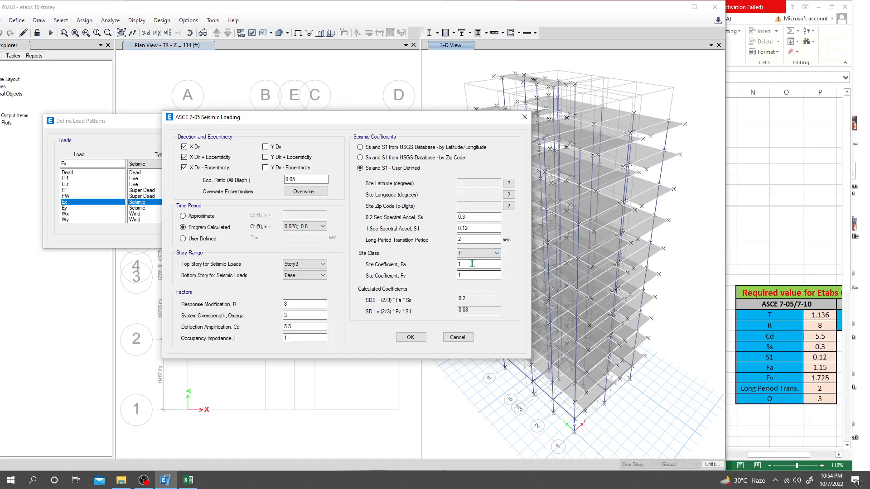
pyautogui.press('Tab')
pyautogui.press('Tab')
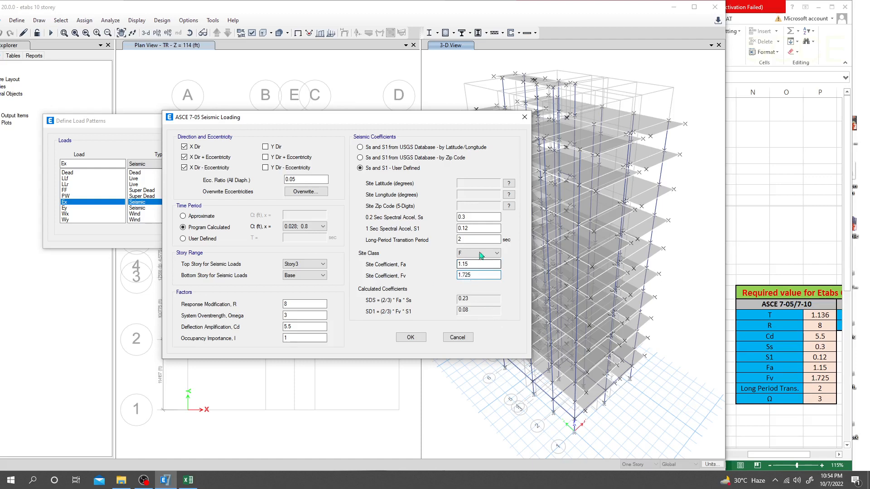
# - Check Ex's occupancy importance, deflection amplification, system overstrength and response modification factors, comparing them with the Excel required values table
pyautogui.moveTo(295, 338); pyautogui.dragTo(240, 342)
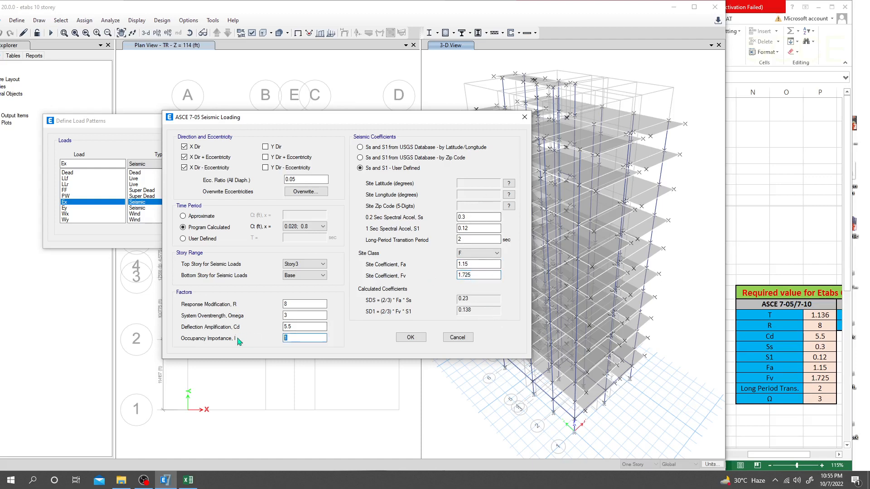
pyautogui.click(299, 338)
pyautogui.moveTo(299, 326); pyautogui.dragTo(226, 334)
pyautogui.moveTo(303, 317); pyautogui.dragTo(220, 321)
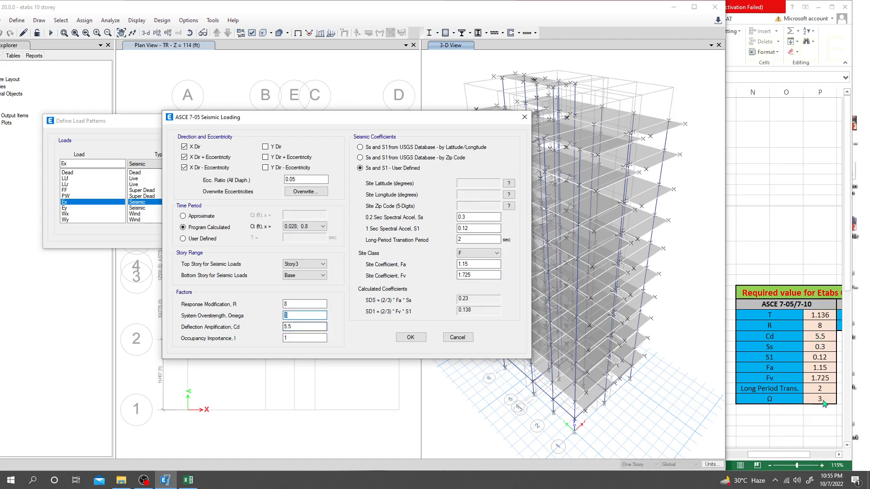
pyautogui.moveTo(297, 304); pyautogui.dragTo(228, 308)
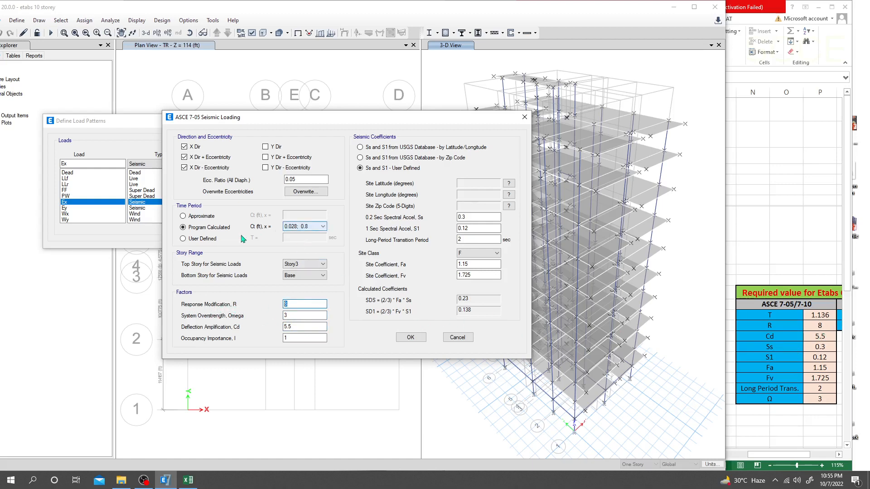
# - Give Ex a user-defined time period of 1.136 sec and a story range from TR to Base, and accept the seismic loading
pyautogui.click(182, 239)
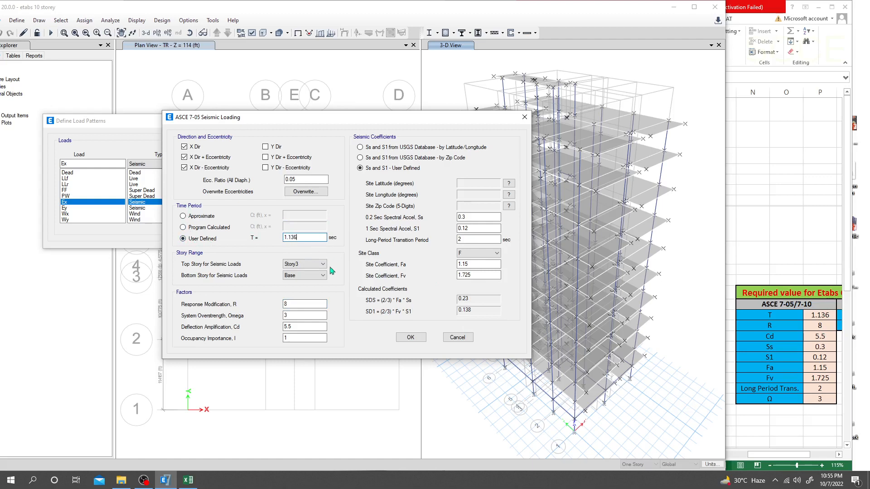
pyautogui.click(322, 264)
pyautogui.click(299, 272)
pyautogui.click(307, 276)
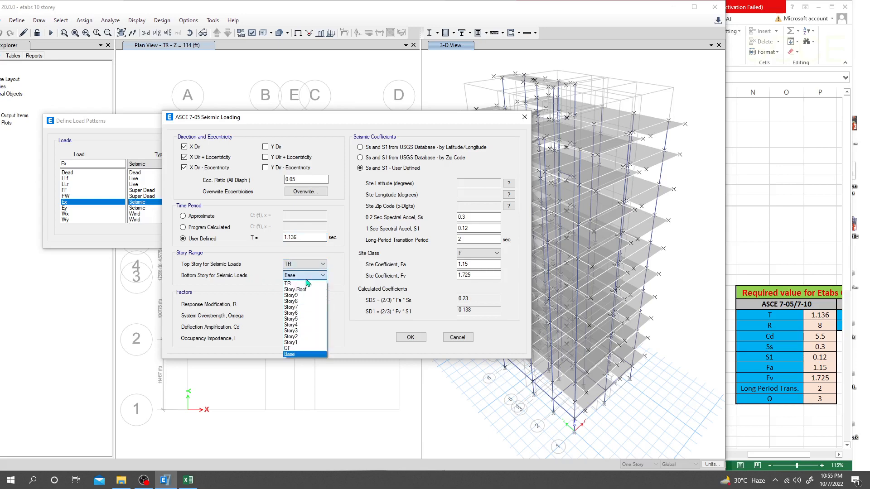
pyautogui.click(296, 354)
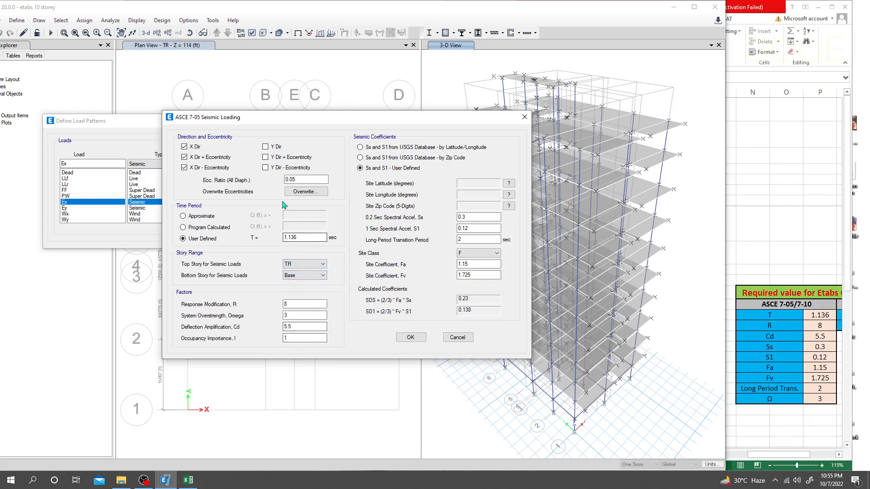
pyautogui.click(410, 337)
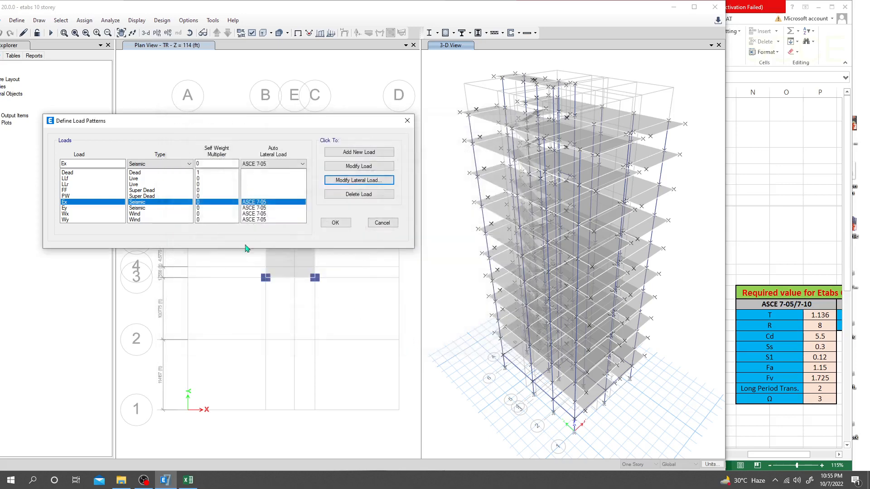
# - Open the ASCE 7-05 seismic loading of load pattern Ey and clear all three X-direction and eccentricity options
pyautogui.click(102, 208)
pyautogui.click(354, 180)
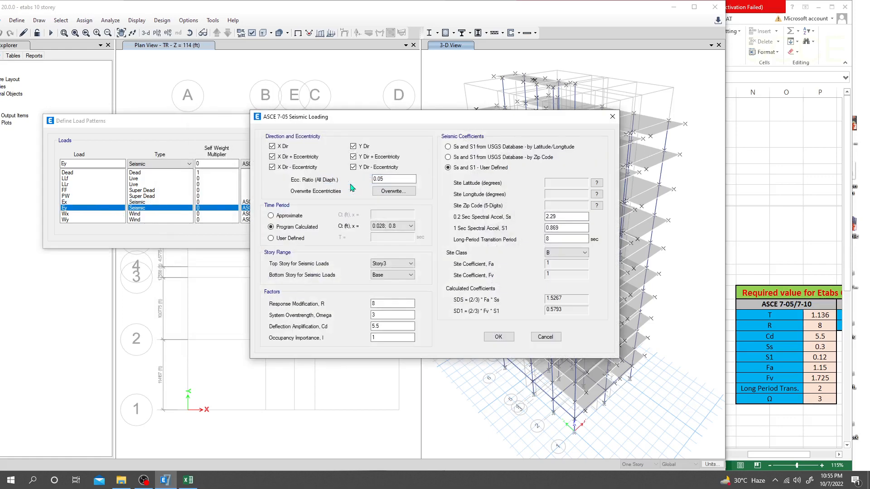
pyautogui.click(280, 147)
pyautogui.click(285, 158)
pyautogui.click(292, 168)
# - Set Ey's spectral accelerations to Ss 0.3 and S1 0.12, with a long-period transition period of 2 sec
pyautogui.doubleClick(564, 227)
pyautogui.write('0.12')
pyautogui.doubleClick(559, 216)
pyautogui.write('0')
pyautogui.press('Tab')
pyautogui.press('Tab')
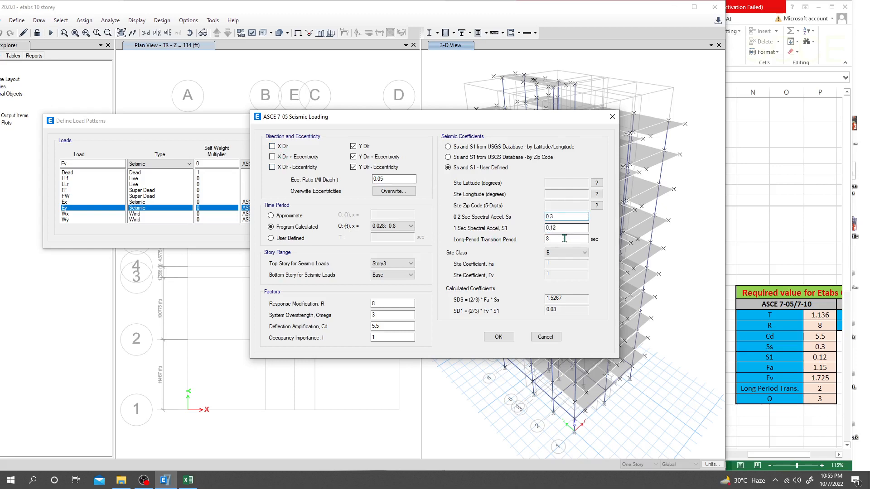
# - Set Ey's site class to F with site coefficients Fa 1.15 and Fv 1.725
pyautogui.click(568, 254)
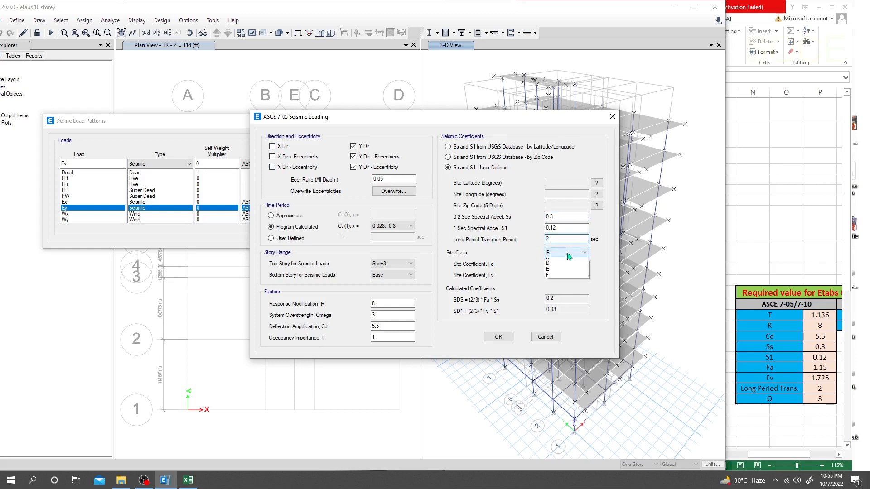
pyautogui.click(560, 294)
pyautogui.moveTo(555, 265); pyautogui.dragTo(541, 265)
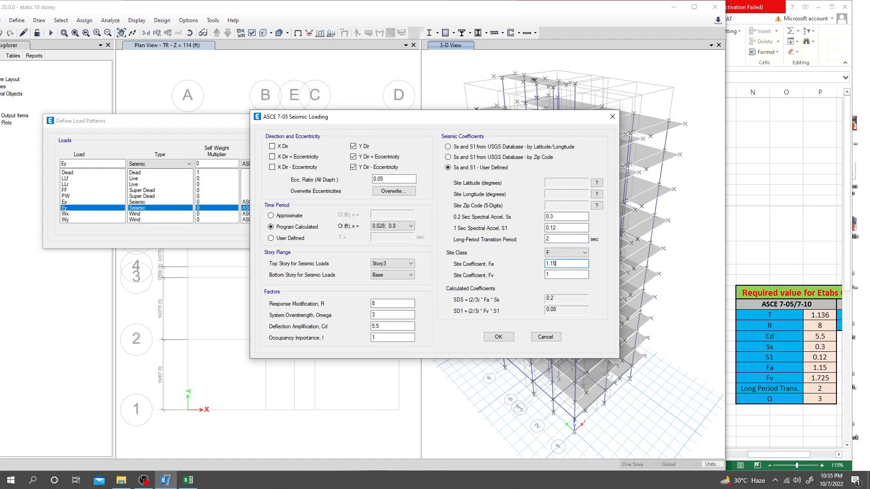
pyautogui.doubleClick(554, 275)
# - Check Ey's occupancy importance and deflection amplification factors against the required values table
pyautogui.click(385, 338)
pyautogui.hotkey('shift', 'Tab')
pyautogui.hotkey('shift', 'Tab')
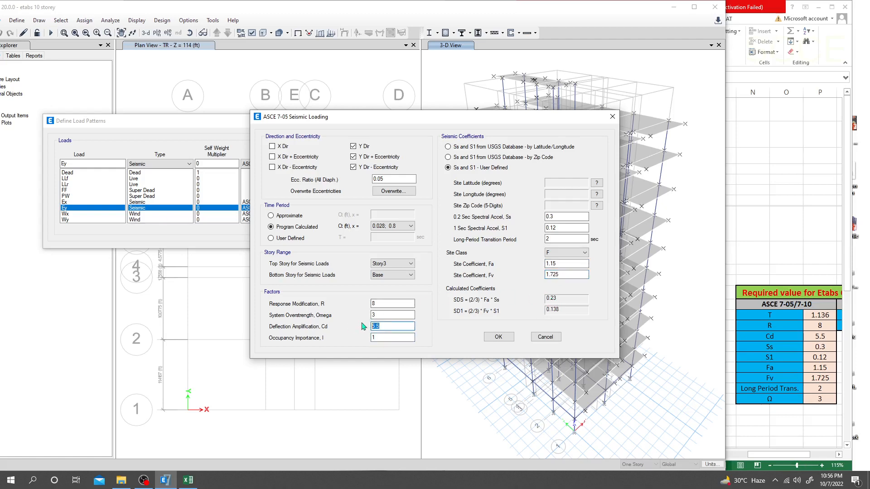
# - Set Ey's top story to TR and its user-defined time period to 1.136 sec, and accept the seismic loading and load patterns
pyautogui.click(398, 264)
pyautogui.click(385, 271)
pyautogui.click(296, 239)
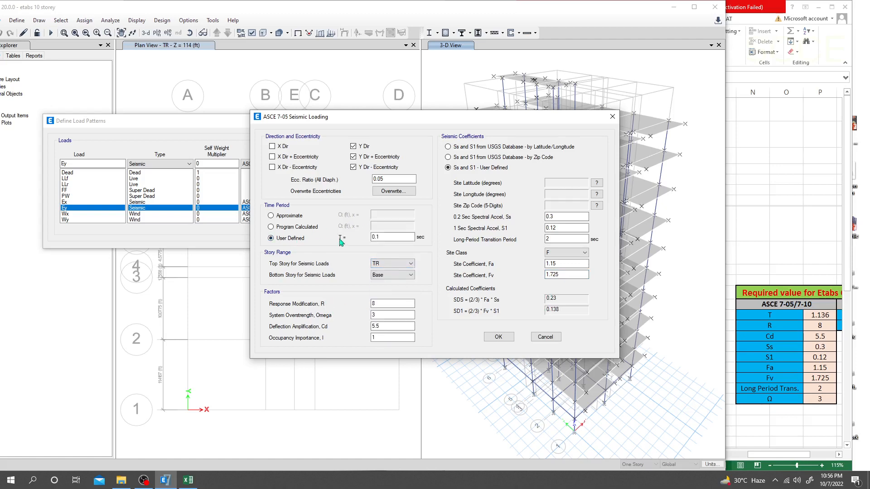
pyautogui.write('1.136')
pyautogui.click(496, 340)
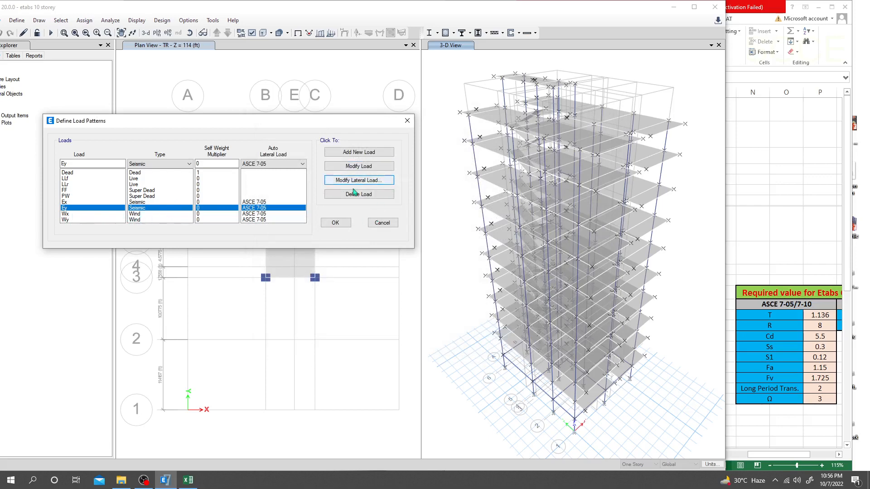
pyautogui.click(335, 222)
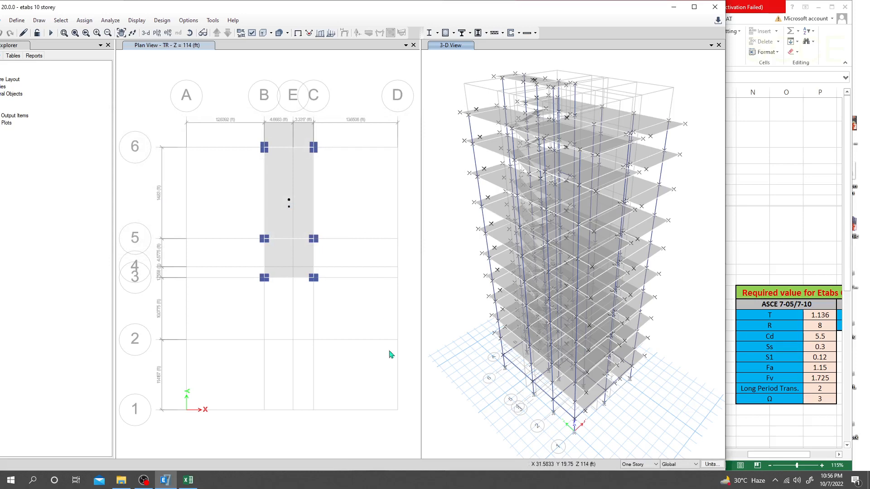
pyautogui.click(379, 484)
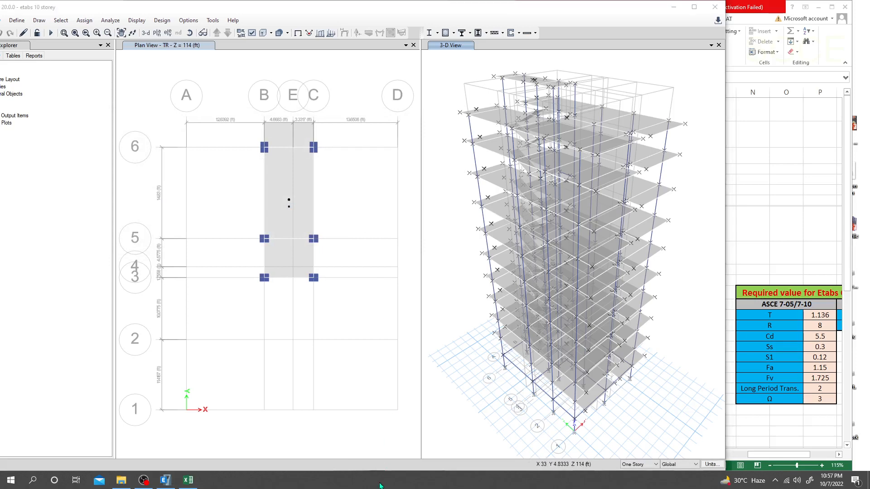